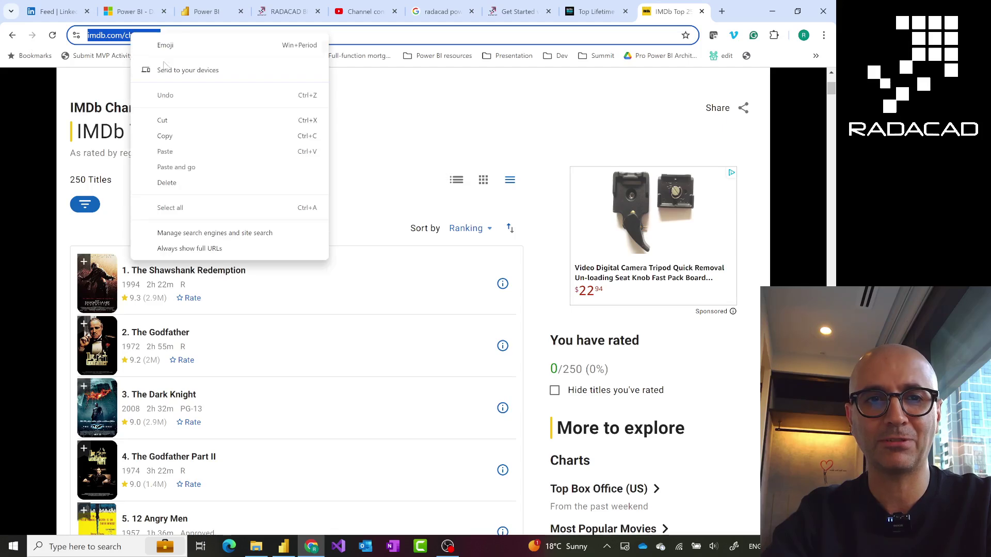
# Copy the address of the IMDb Top 250 Movies page and switch to Power BI Desktop
pyautogui.click(186, 134)
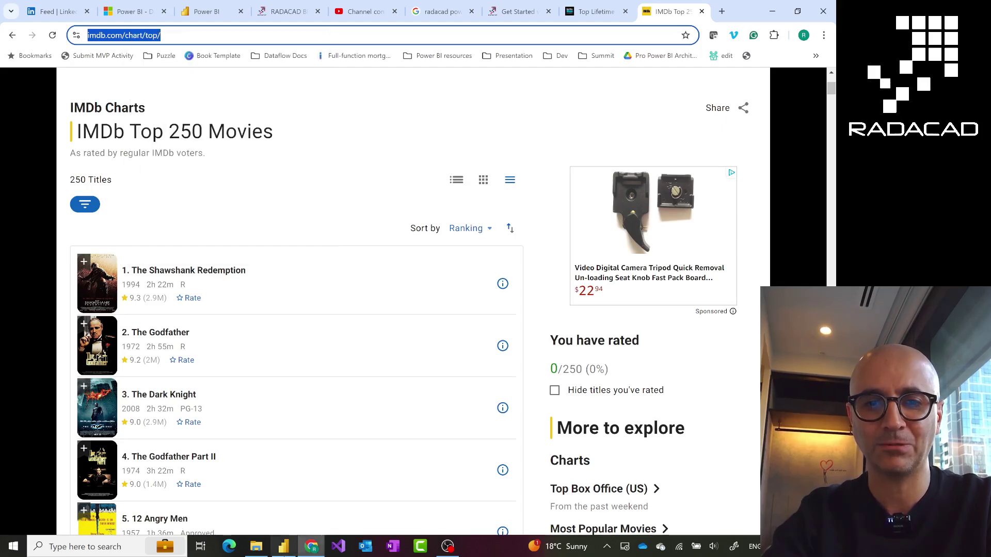
pyautogui.click(284, 546)
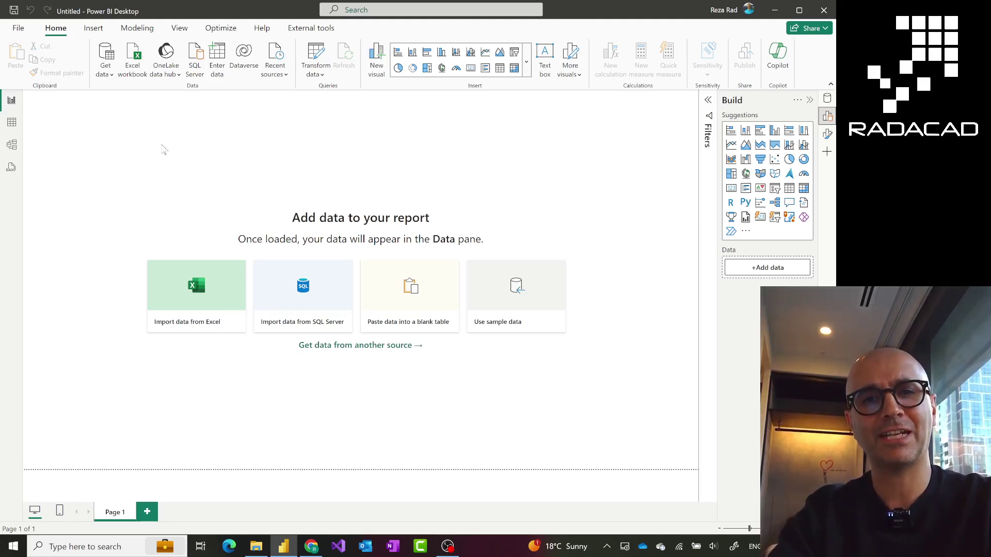
# Open the complete list of data source connectors
pyautogui.click(107, 76)
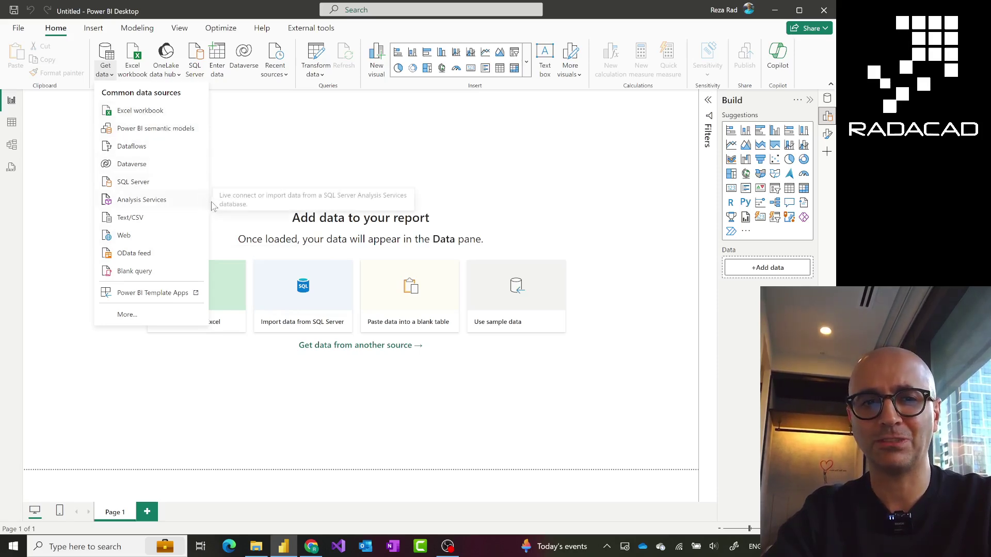
pyautogui.click(135, 316)
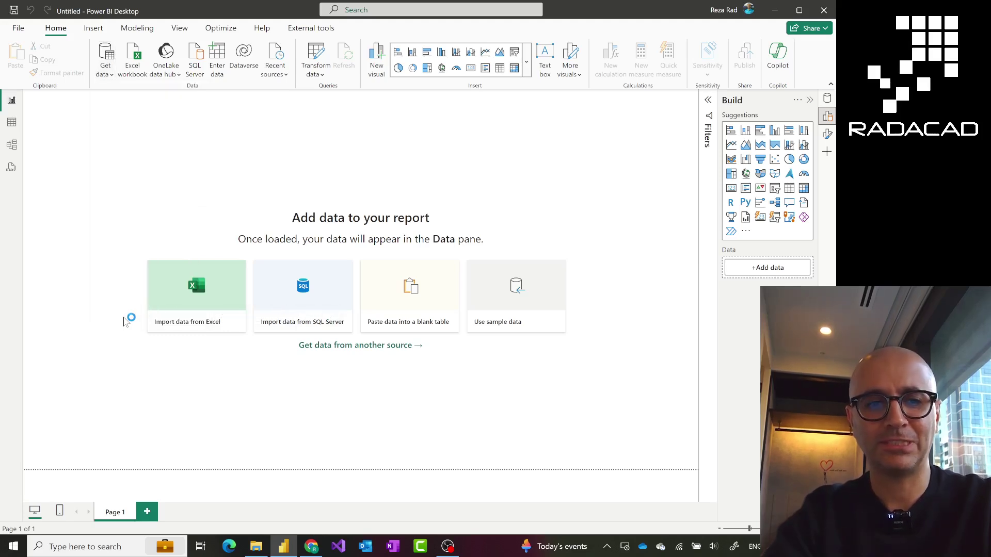
# Find and launch the ZoomIt app
pyautogui.click(77, 547)
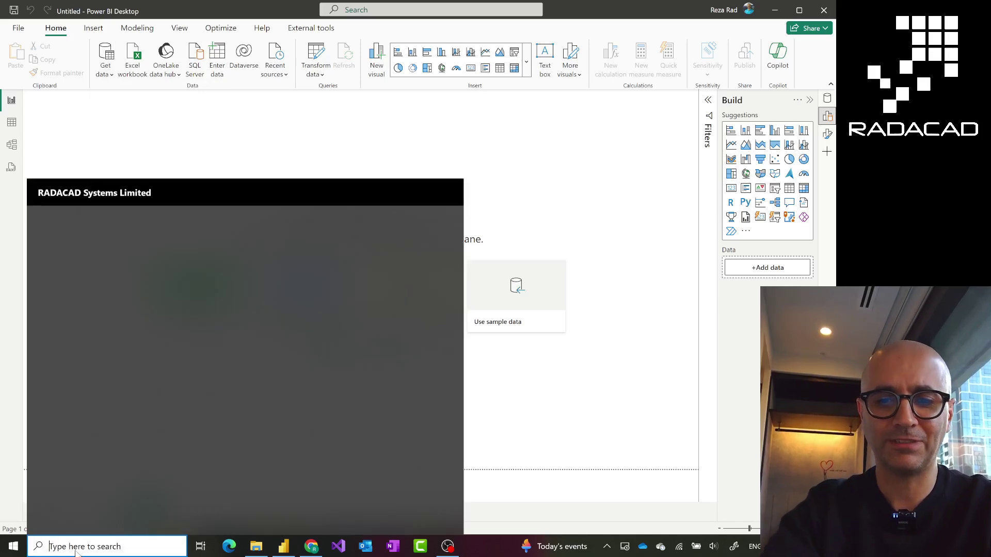
pyautogui.write('zoomit')
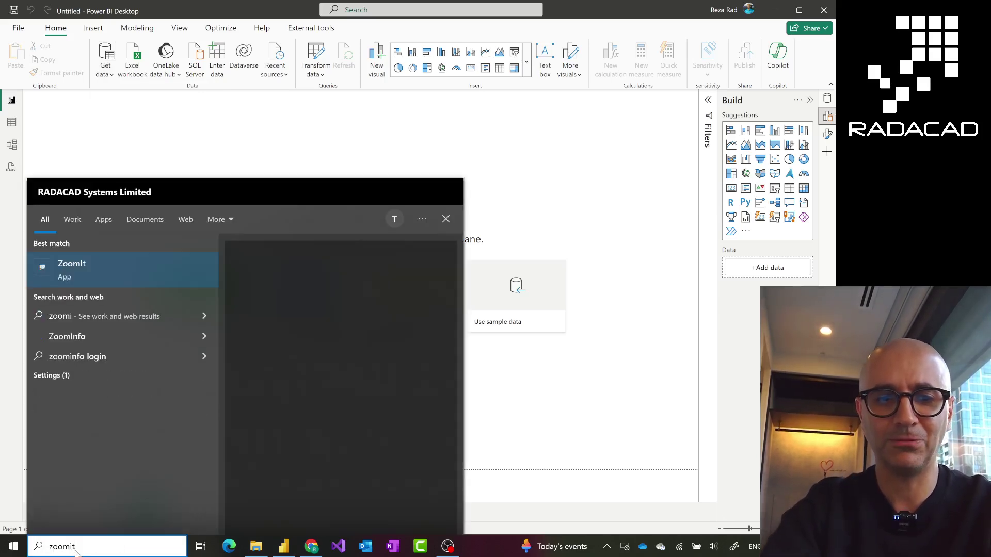
pyautogui.click(81, 277)
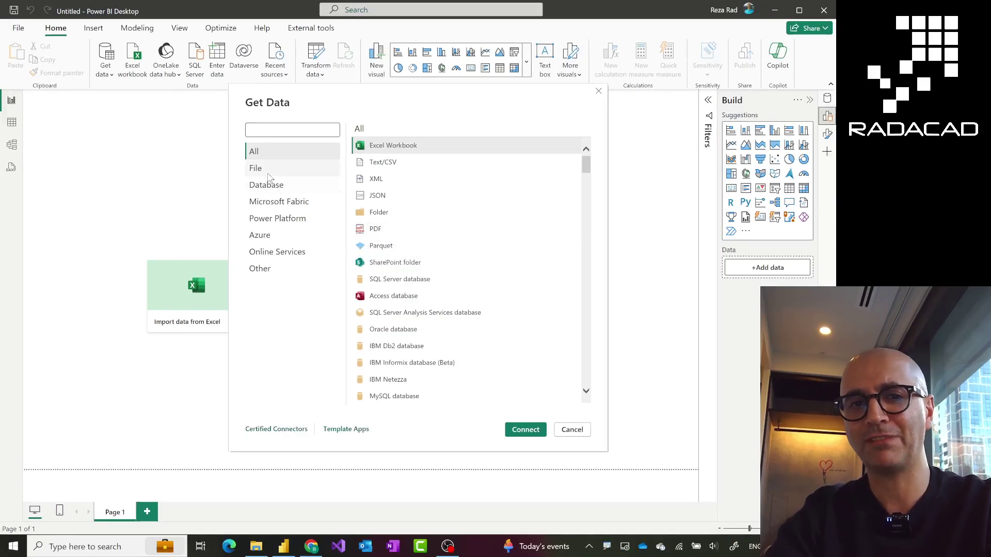
# Review the File and Database connector categories and close the connector list without connecting
pyautogui.click(269, 174)
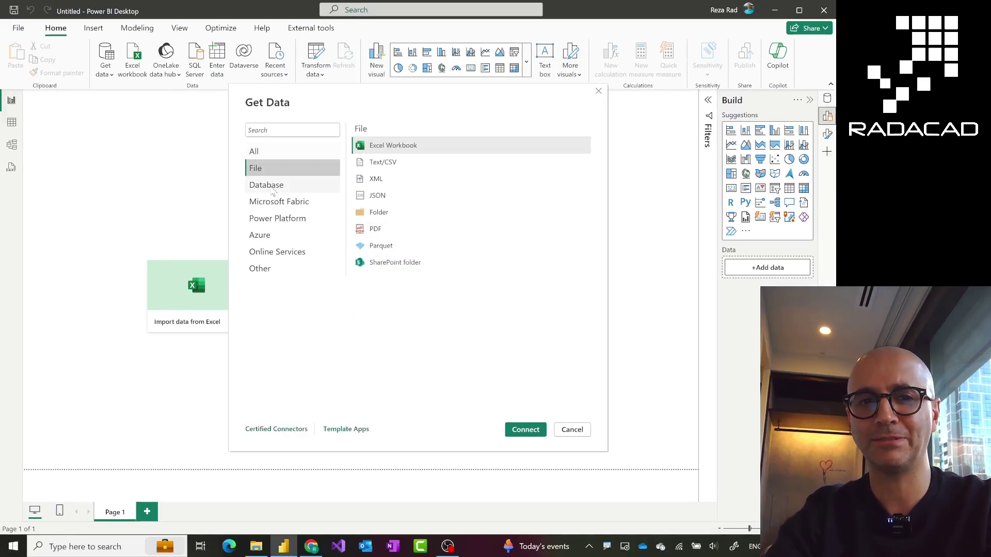
pyautogui.click(273, 188)
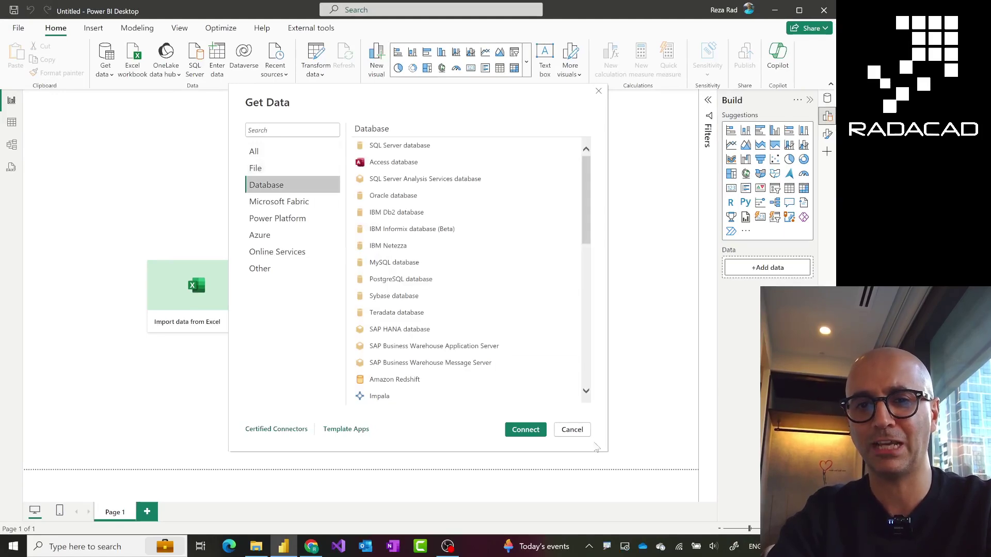
pyautogui.click(574, 431)
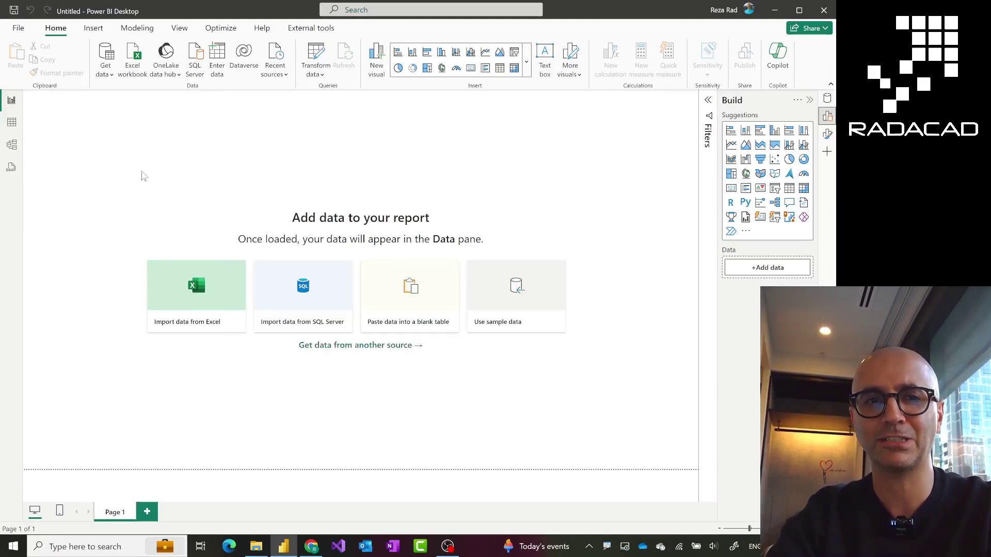
pyautogui.click(109, 75)
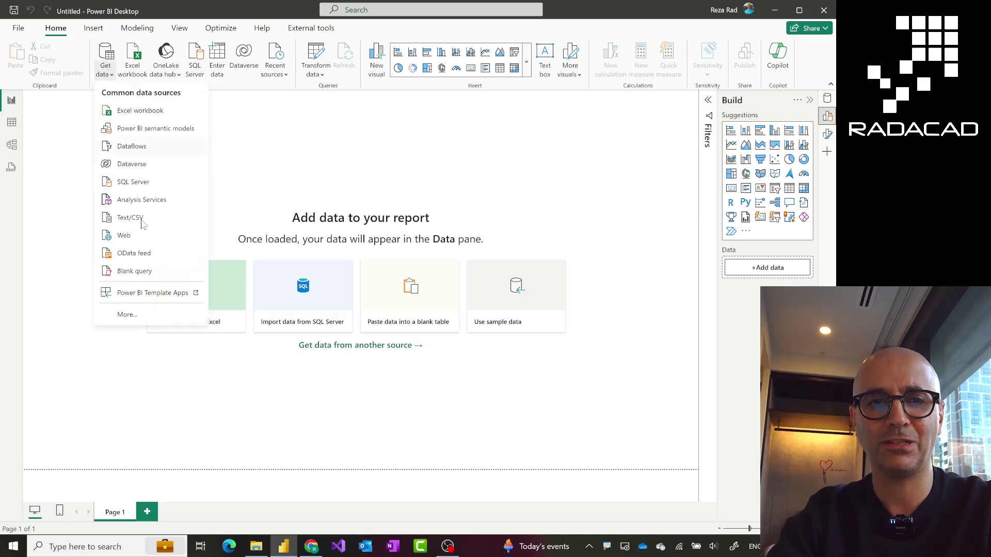
pyautogui.click(134, 238)
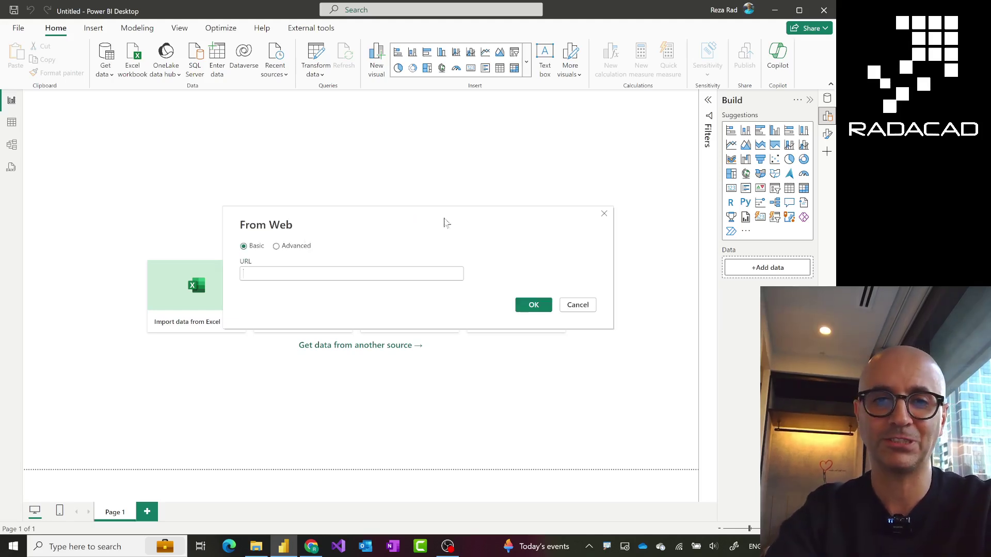
pyautogui.hotkey('ctrl', 'v')
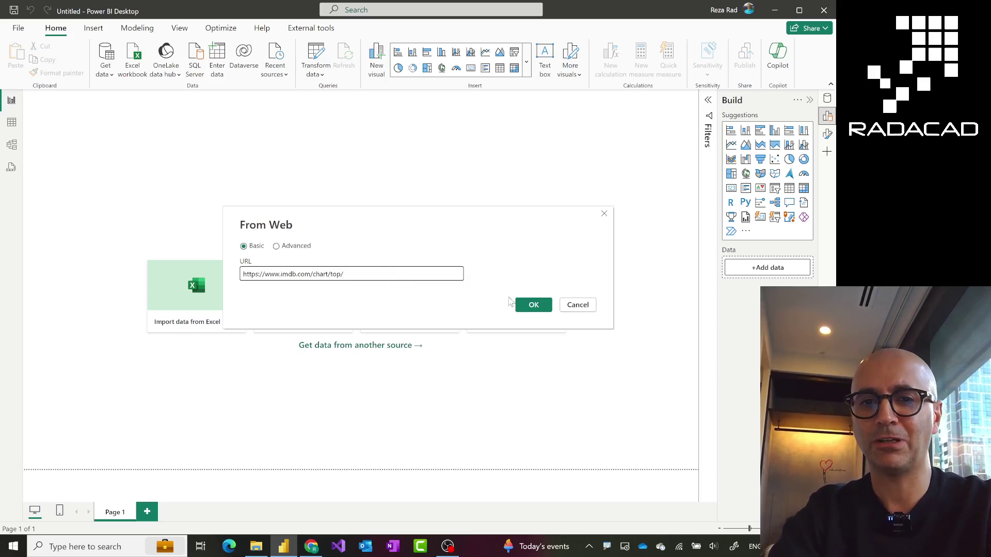
pyautogui.click(532, 306)
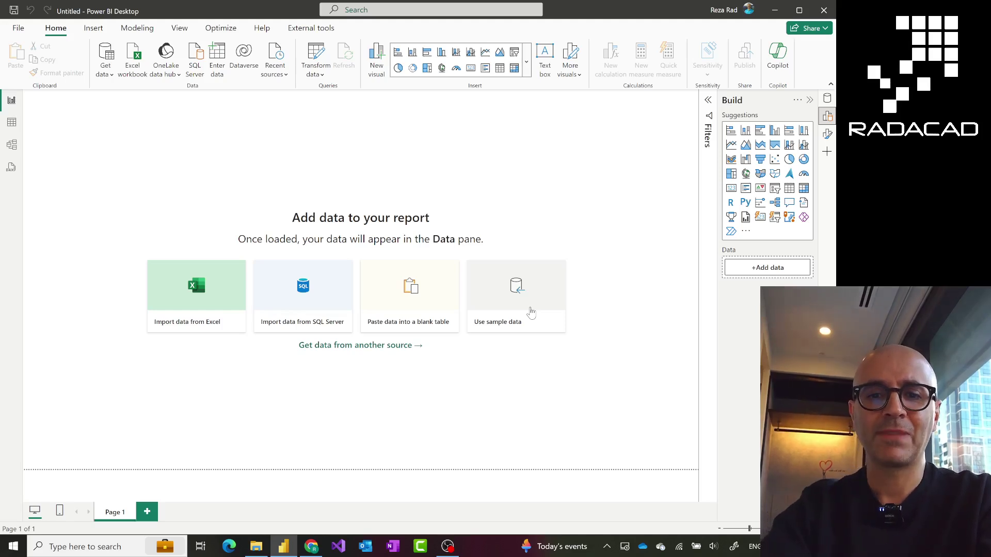
pyautogui.click(524, 327)
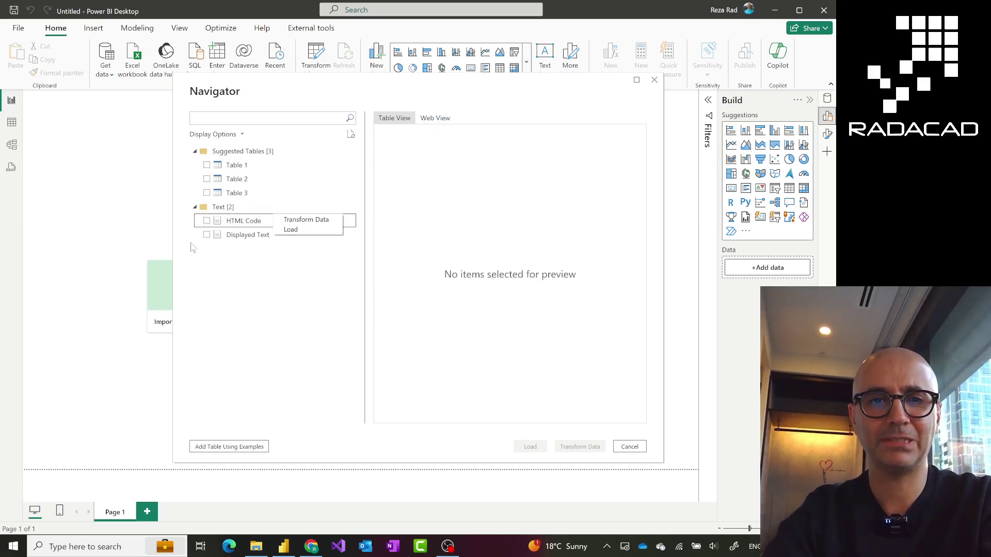
# Preview the suggested Table 1 and Table 2 from the web page and select Table 1 for import
pyautogui.click(242, 167)
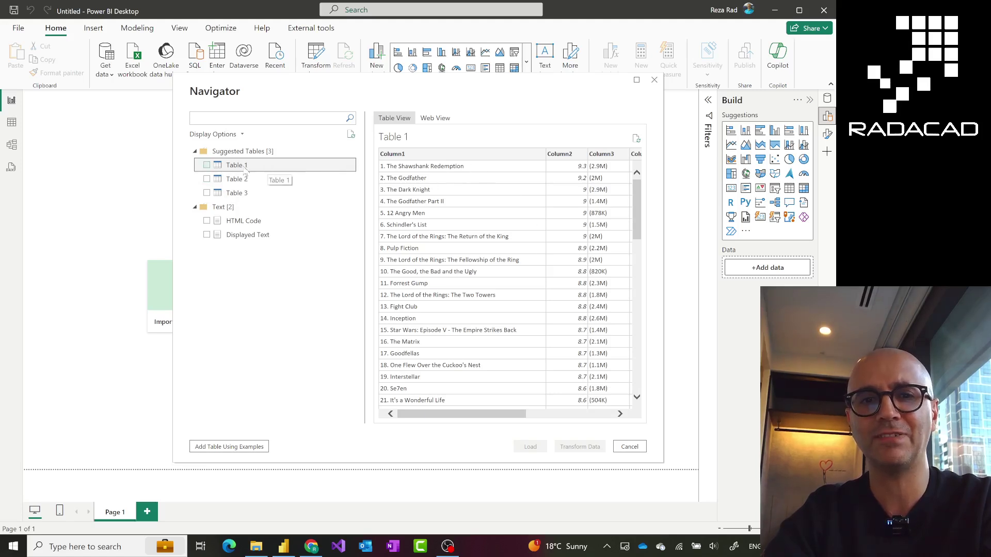
pyautogui.click(235, 181)
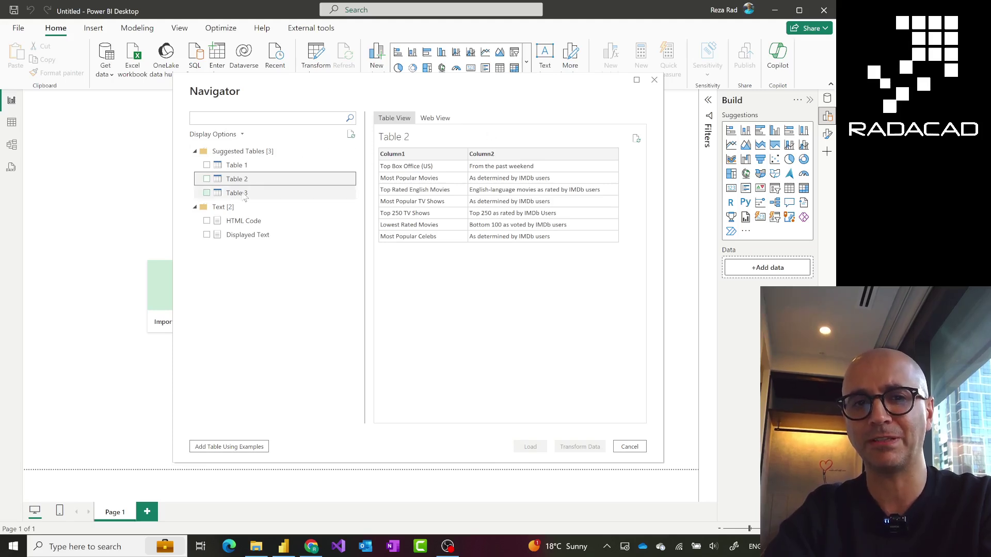
pyautogui.click(234, 168)
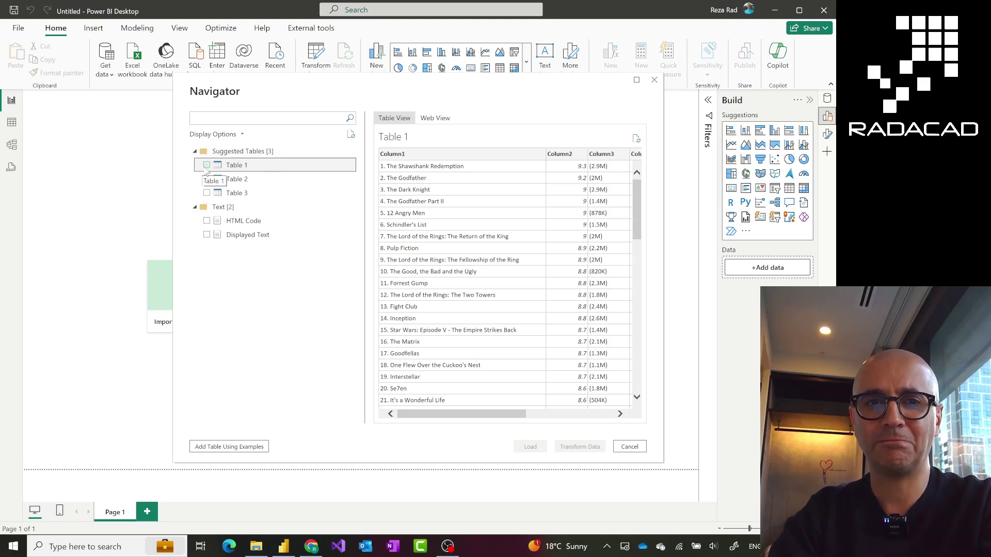
pyautogui.click(206, 166)
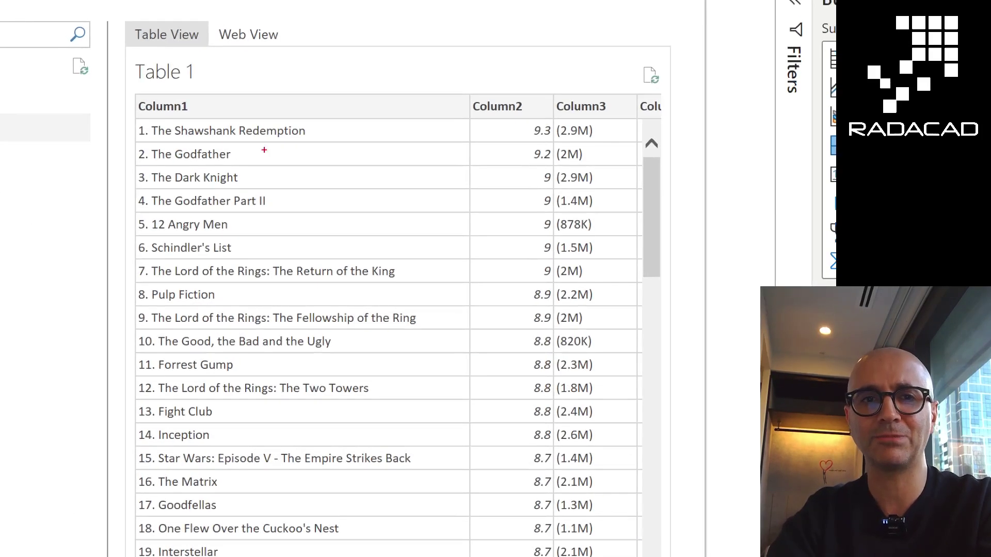
# Open the selected Table 1 in the Power Query Editor for transformation
pyautogui.moveTo(128, 94)
pyautogui.mouseDown()
pyautogui.moveTo(785, 138)
pyautogui.moveTo(710, 128)
pyautogui.mouseUp()
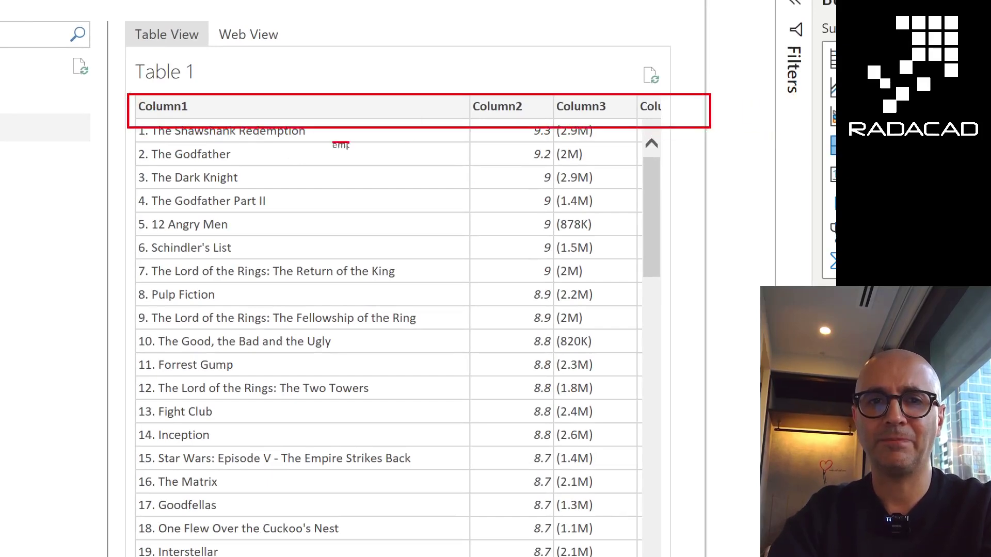
pyautogui.press('Escape')
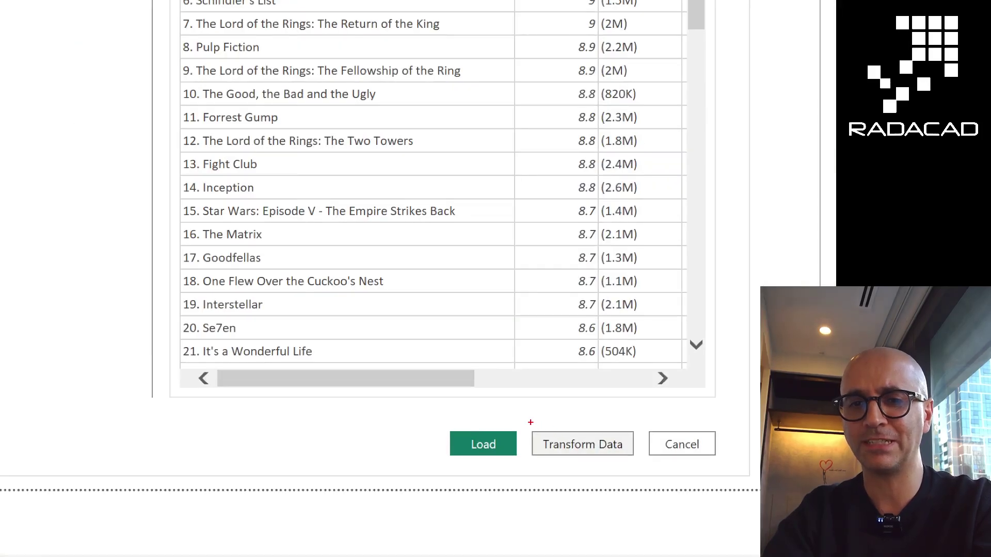
pyautogui.moveTo(531, 422)
pyautogui.mouseDown()
pyautogui.moveTo(598, 475)
pyautogui.moveTo(614, 468)
pyautogui.mouseUp()
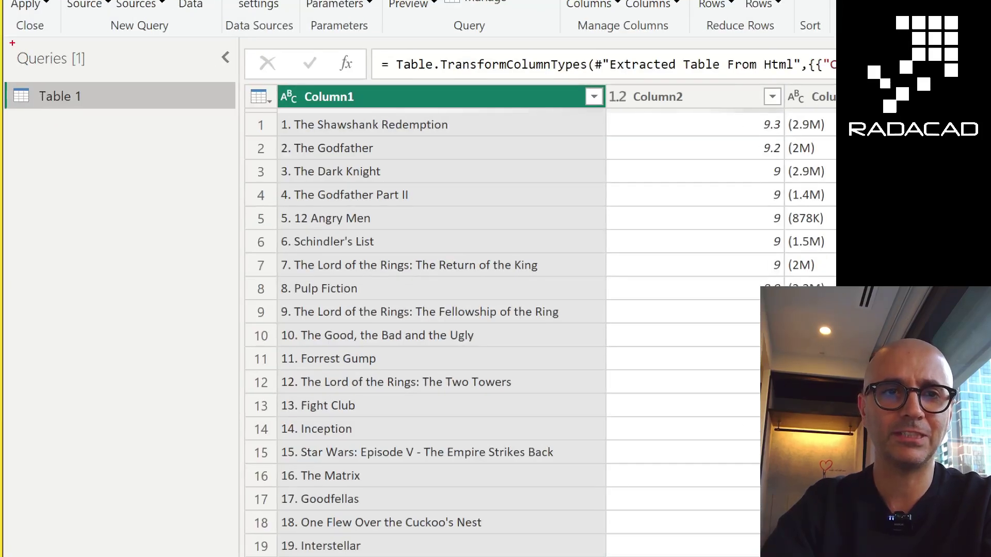
# Examine the Power Query Editor's query list, data preview, transformation commands and the query settings with applied steps
pyautogui.moveTo(12, 43)
pyautogui.mouseDown()
pyautogui.moveTo(206, 301)
pyautogui.moveTo(211, 397)
pyautogui.mouseUp()
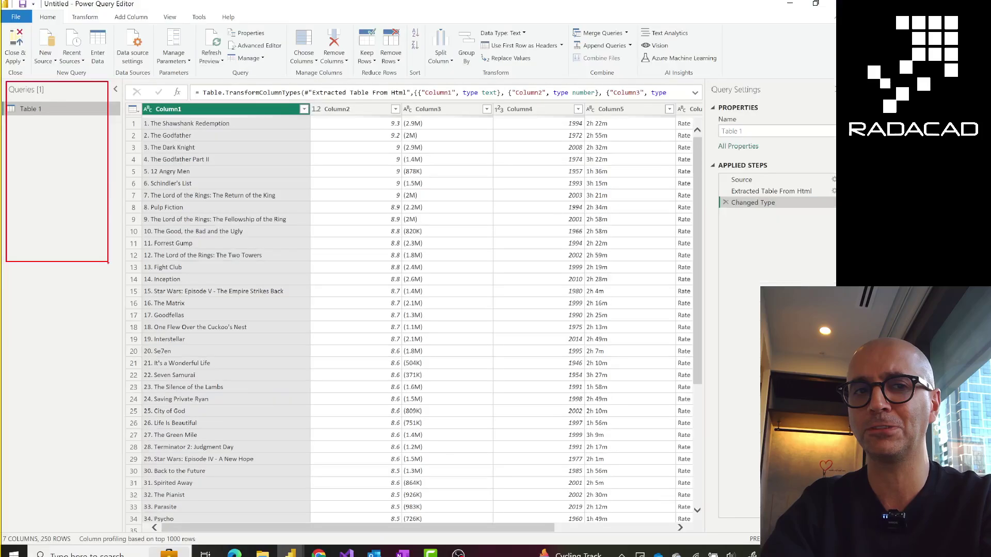
pyautogui.press('Escape')
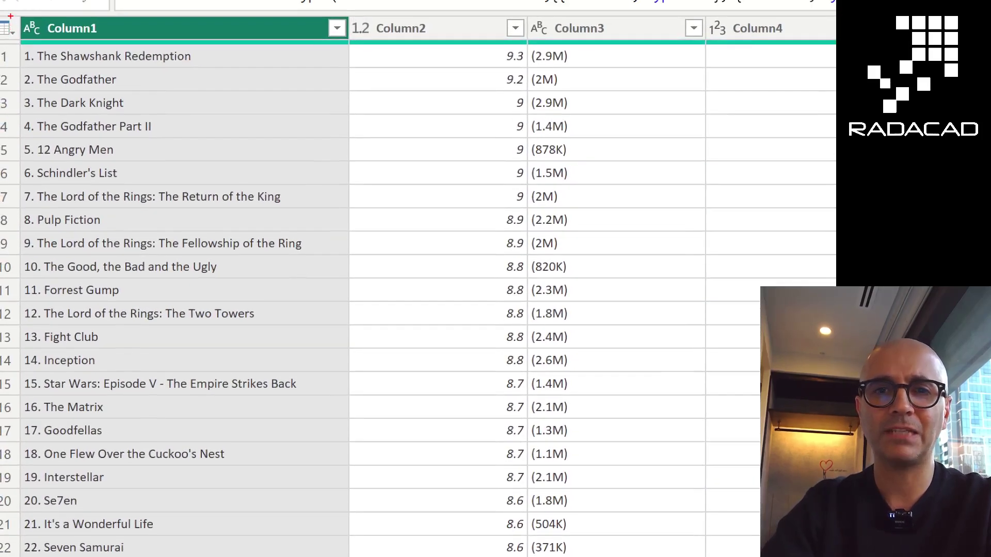
pyautogui.moveTo(10, 16)
pyautogui.mouseDown()
pyautogui.moveTo(792, 468)
pyautogui.moveTo(829, 474)
pyautogui.mouseUp()
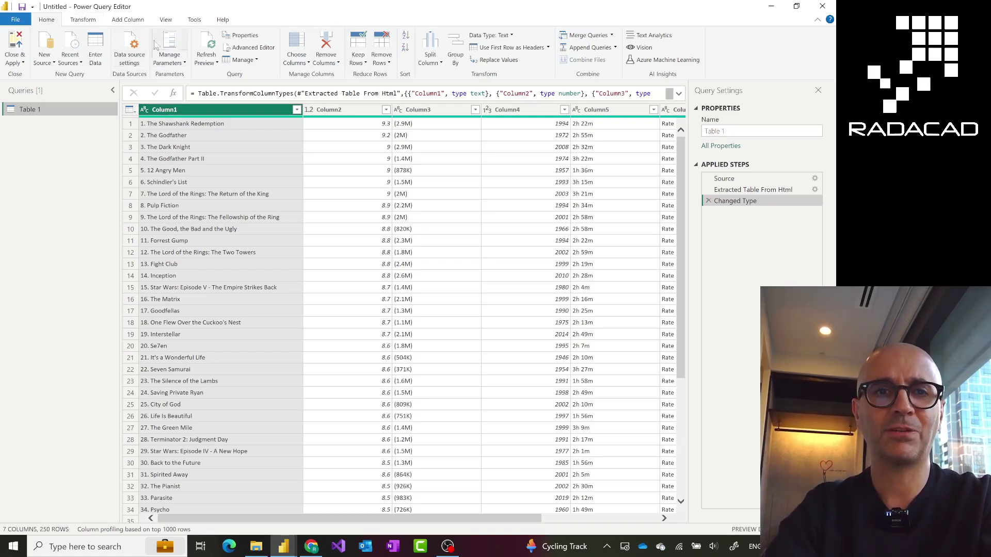
pyautogui.click(84, 21)
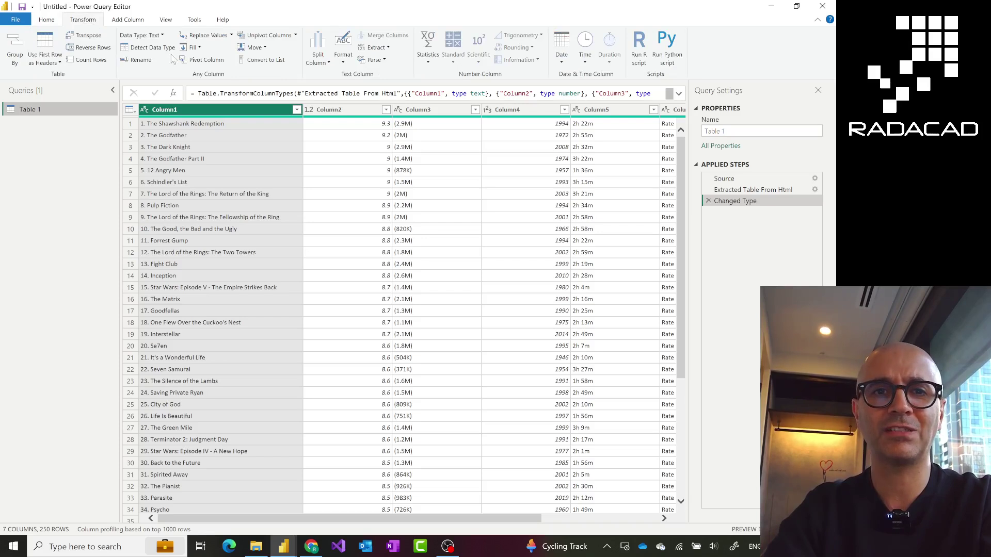
pyautogui.click(136, 20)
pyautogui.click(49, 20)
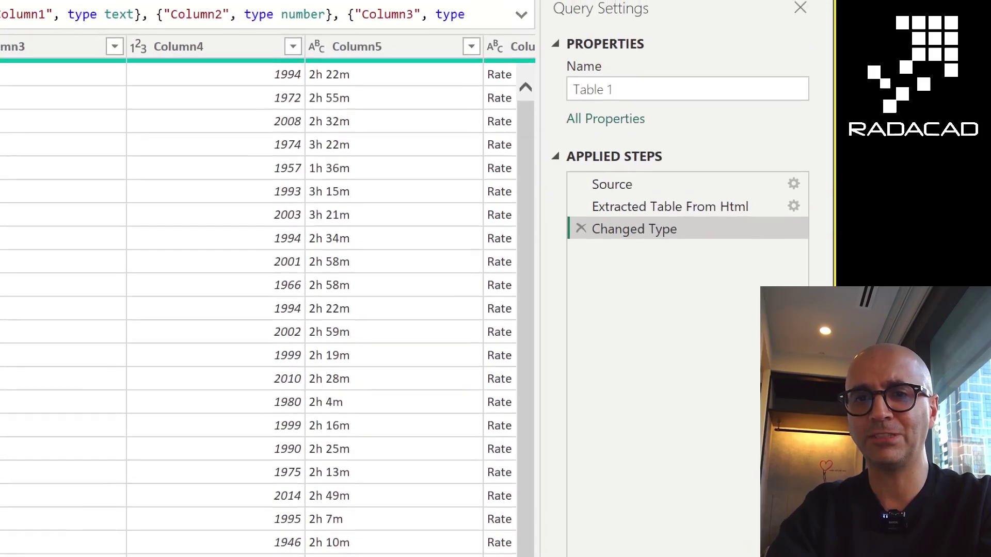
pyautogui.moveTo(539, 20)
pyautogui.mouseDown()
pyautogui.moveTo(779, 312)
pyautogui.moveTo(824, 329)
pyautogui.mouseUp()
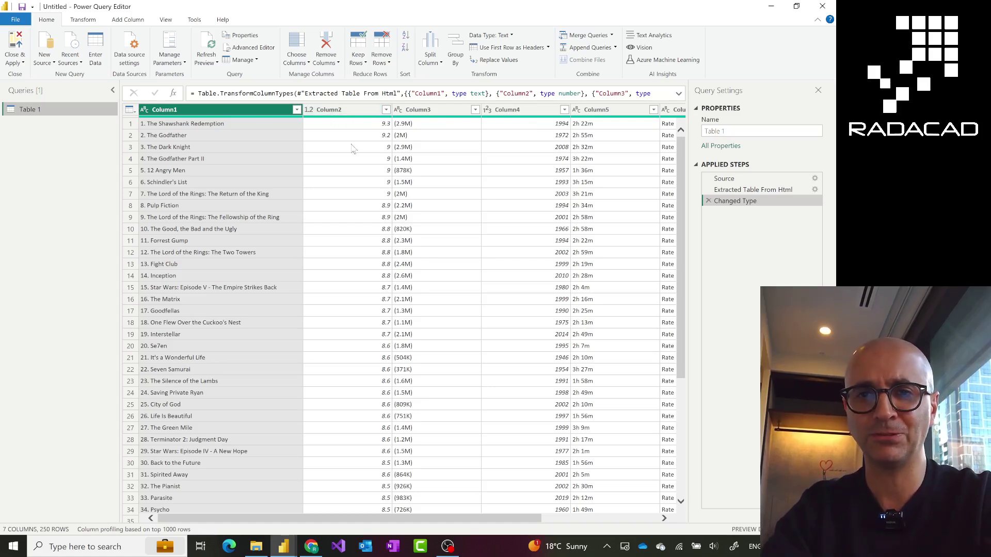
# Rename Column2 of Table 1 to Rating
pyautogui.click(332, 111)
pyautogui.doubleClick(332, 111)
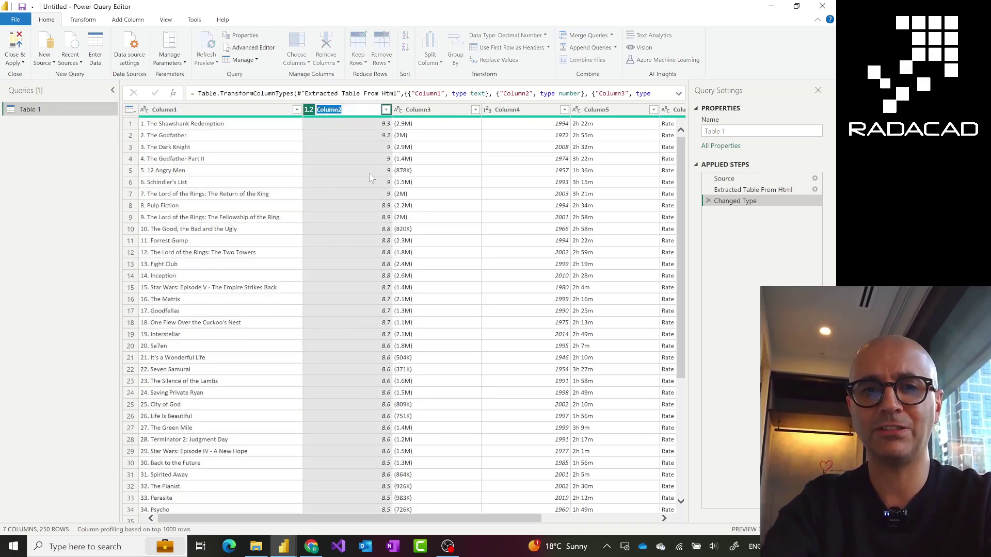
pyautogui.write('Ra')
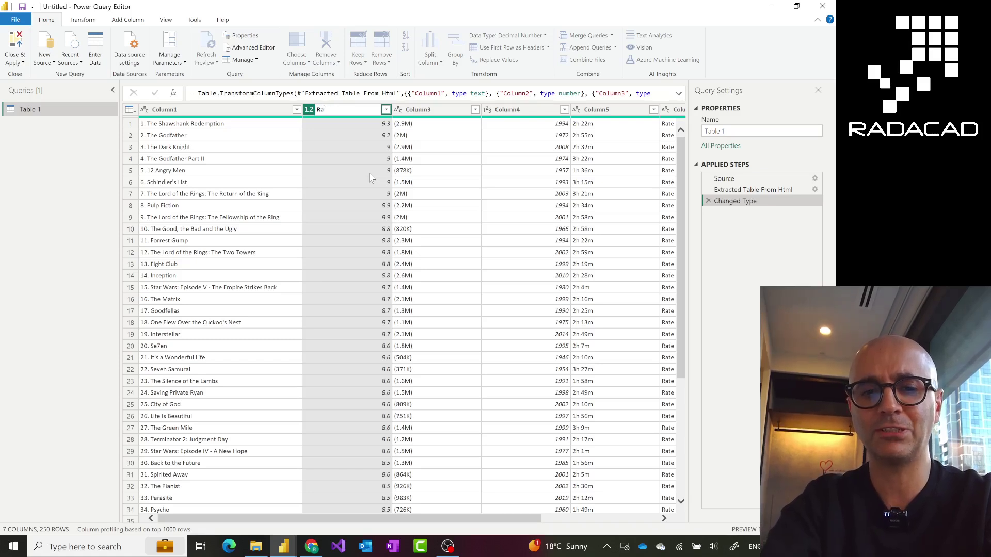
pyautogui.write('ting')
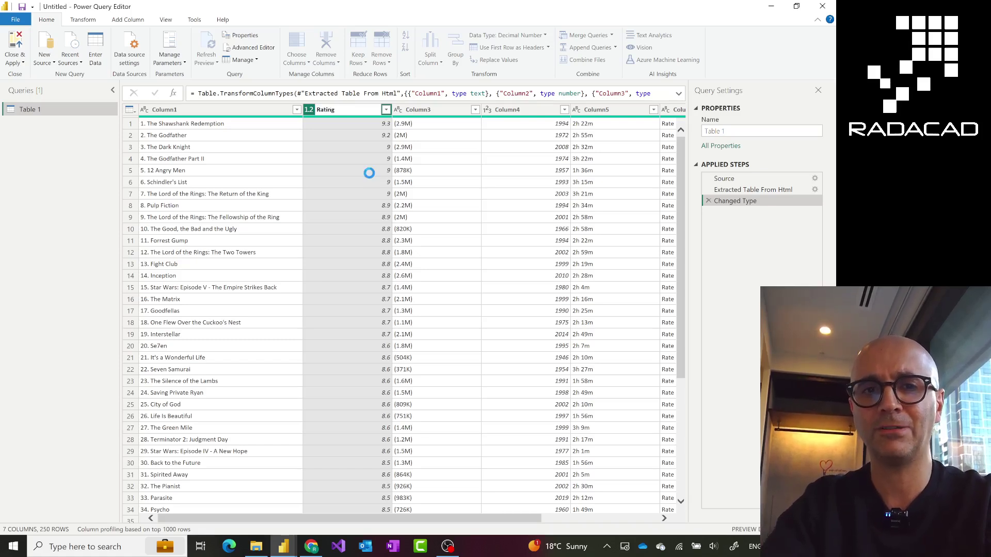
pyautogui.press('Return')
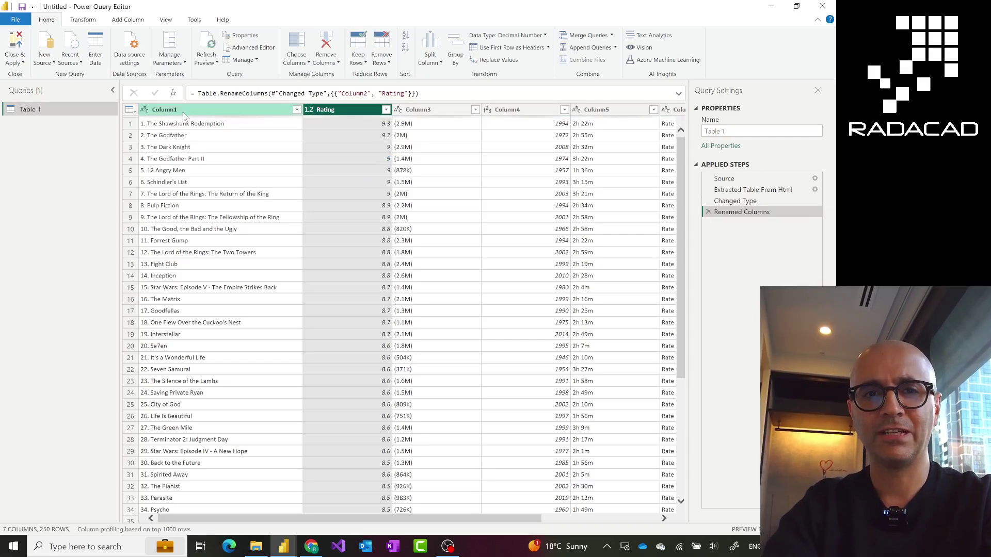
pyautogui.click(235, 111)
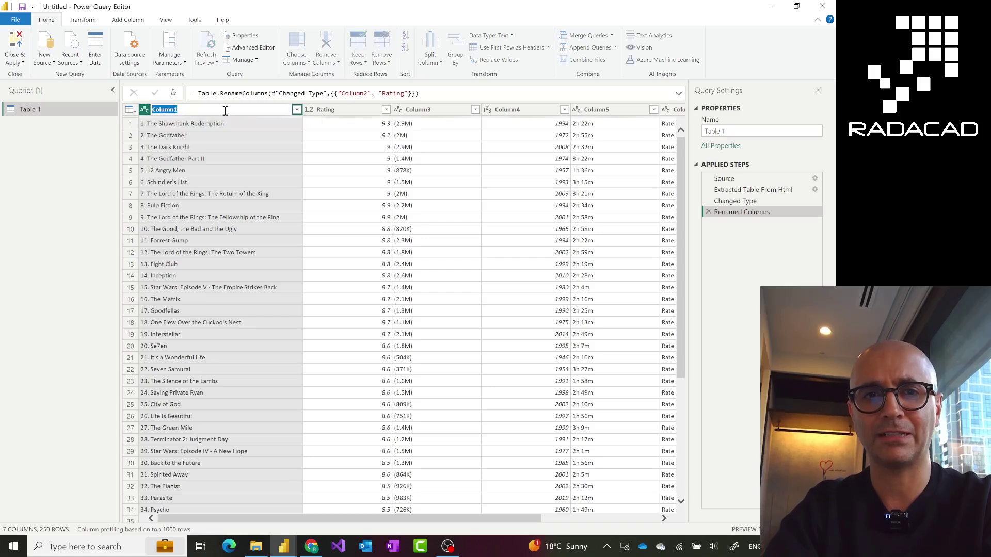
pyautogui.rightClick(340, 115)
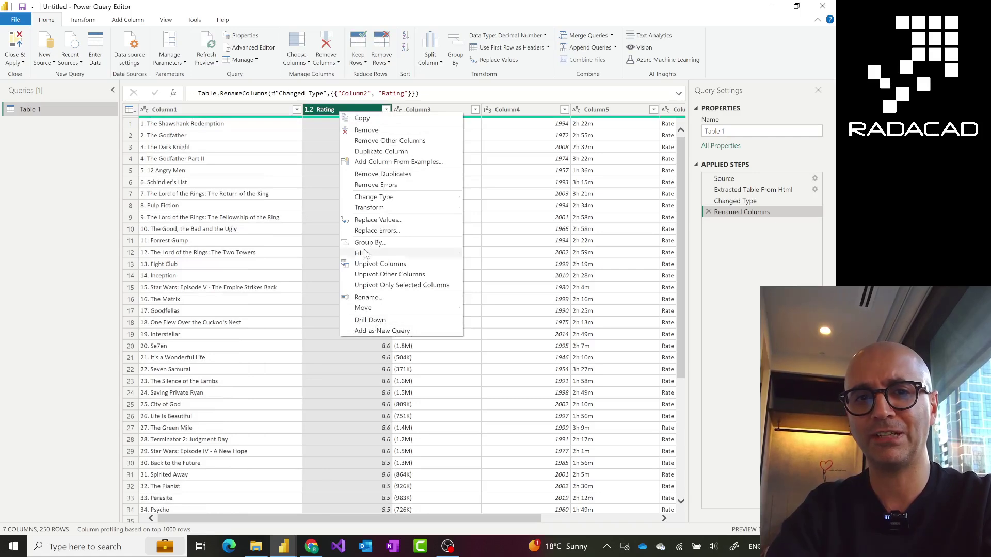
pyautogui.click(459, 112)
pyautogui.click(459, 112)
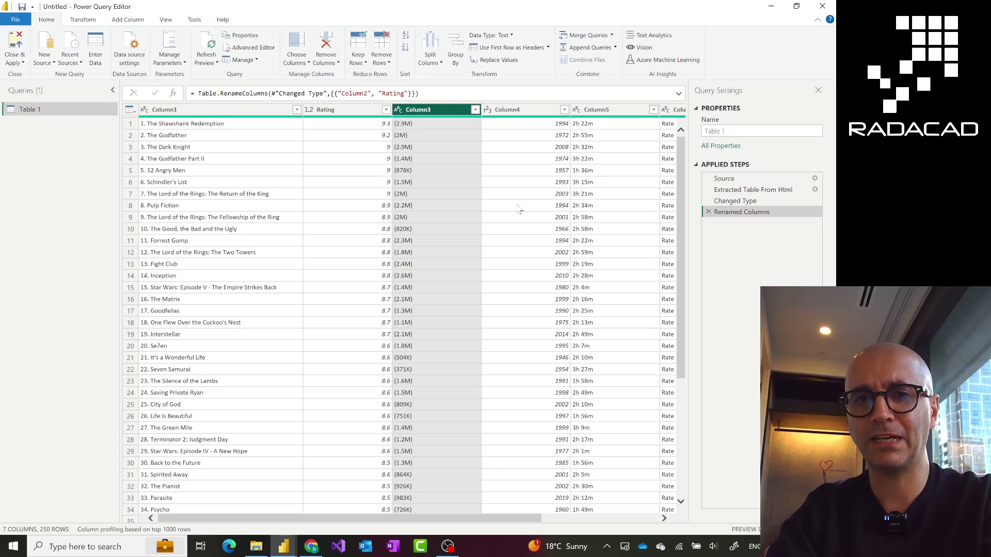
# Rename Column4, which holds the release years, to Year
pyautogui.press('Left')
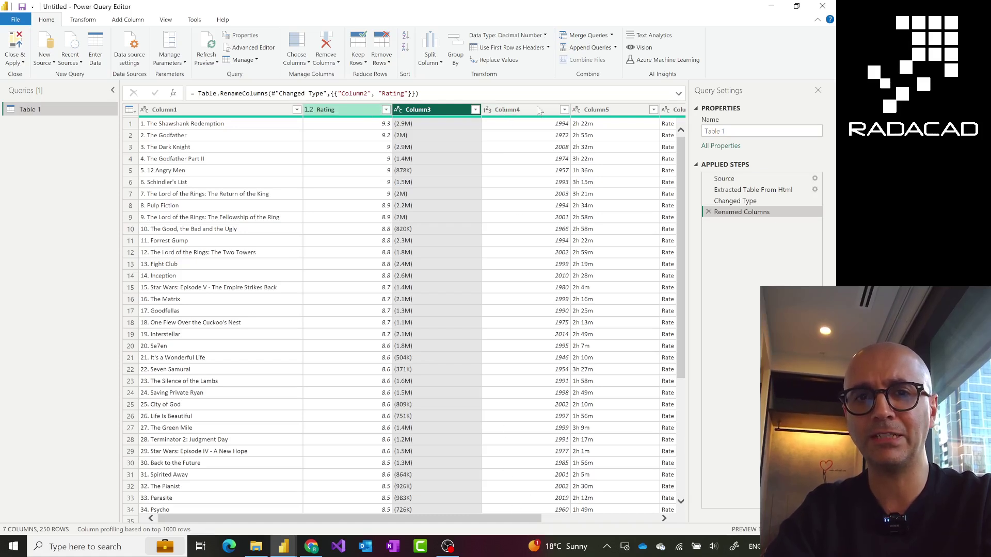
pyautogui.doubleClick(521, 111)
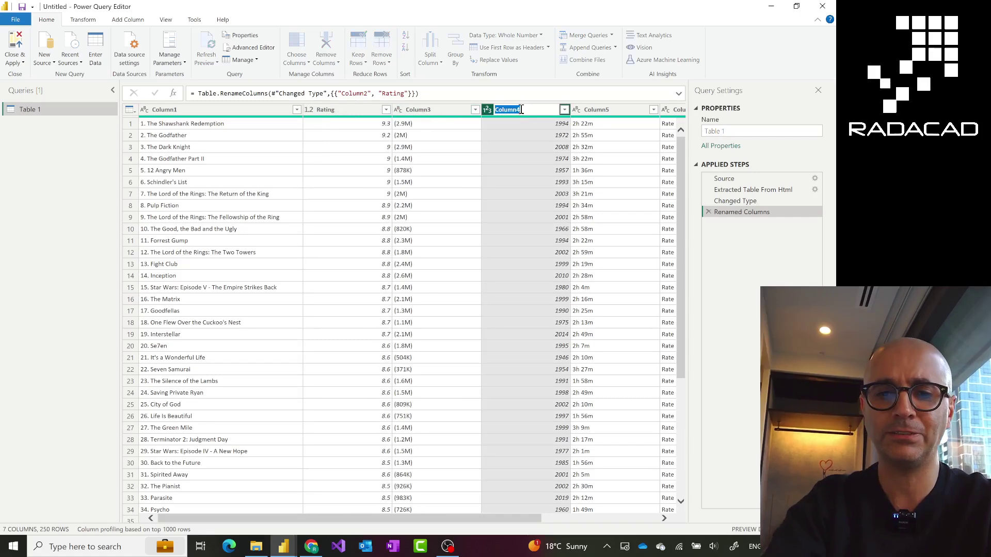
pyautogui.write('Year')
pyautogui.press('Return')
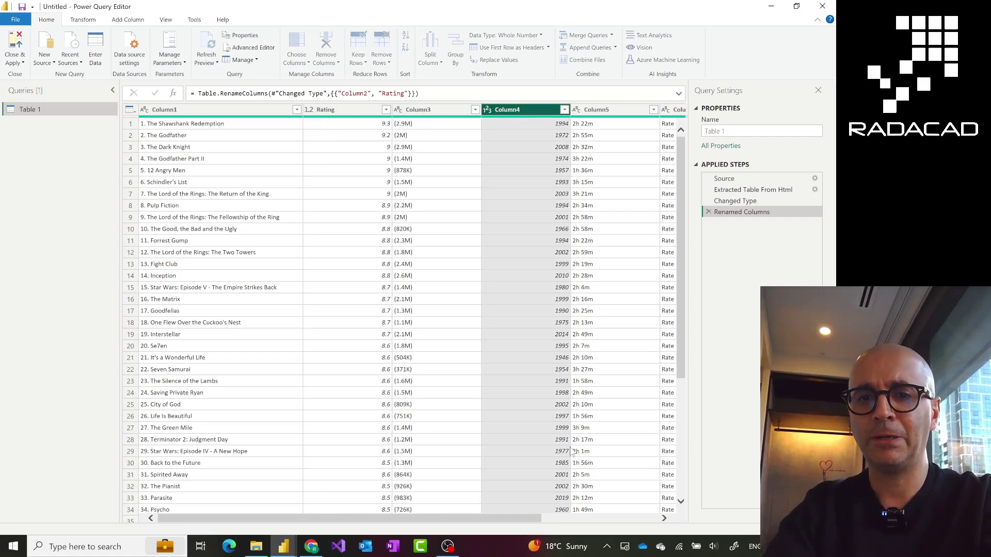
# Keep only Column1, Rating and Year in Table 1 by removing all other columns
pyautogui.moveTo(520, 523); pyautogui.dragTo(633, 524)
pyautogui.moveTo(565, 525); pyautogui.dragTo(406, 521)
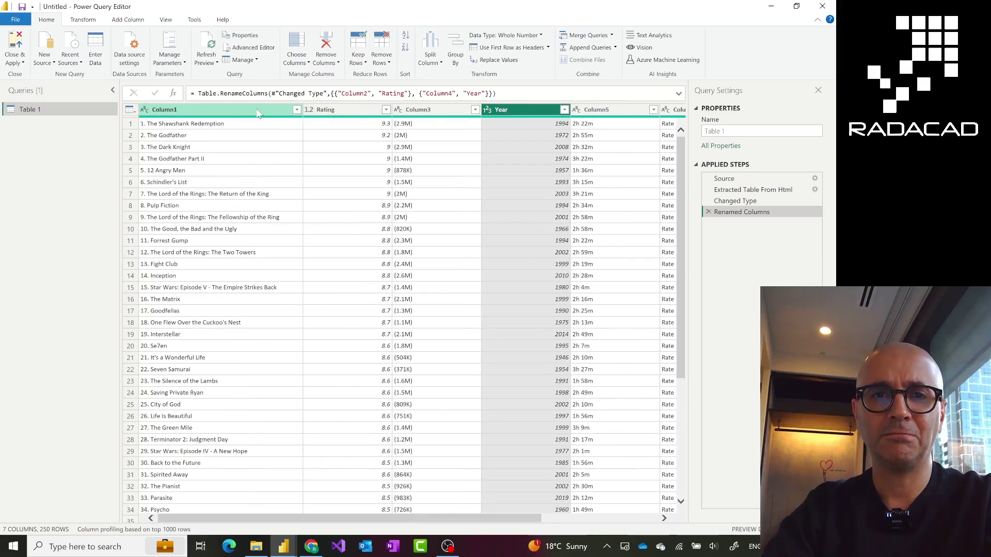
pyautogui.click(288, 111)
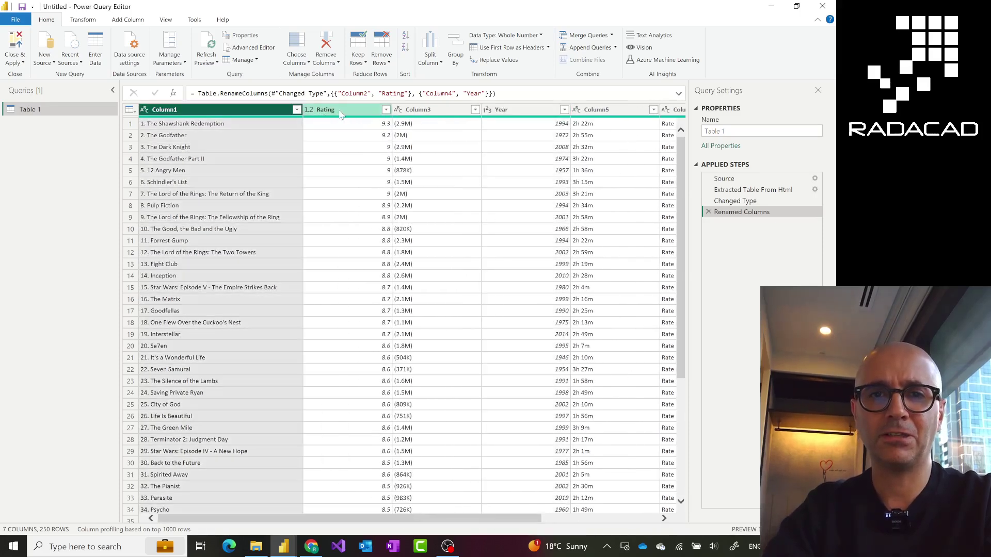
pyautogui.click(532, 115)
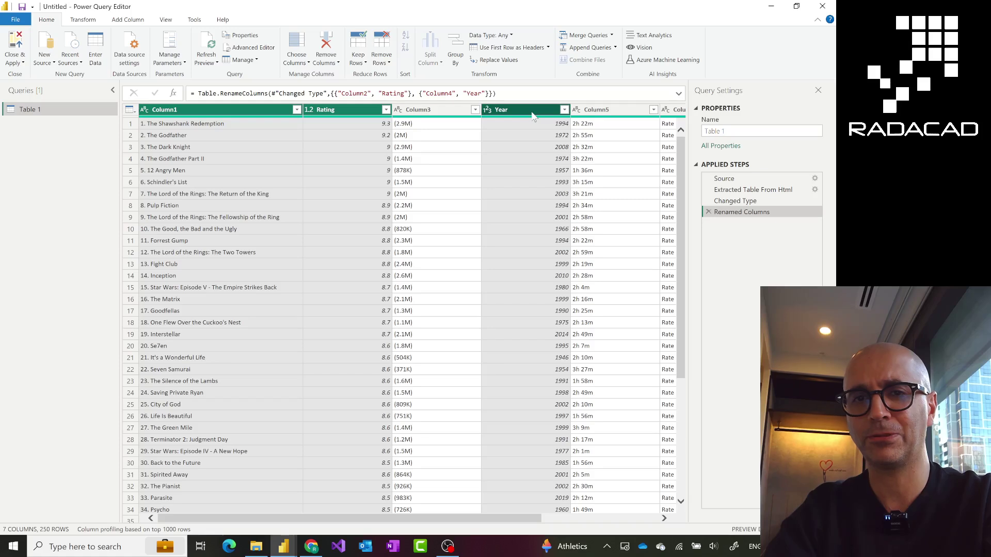
pyautogui.rightClick(534, 114)
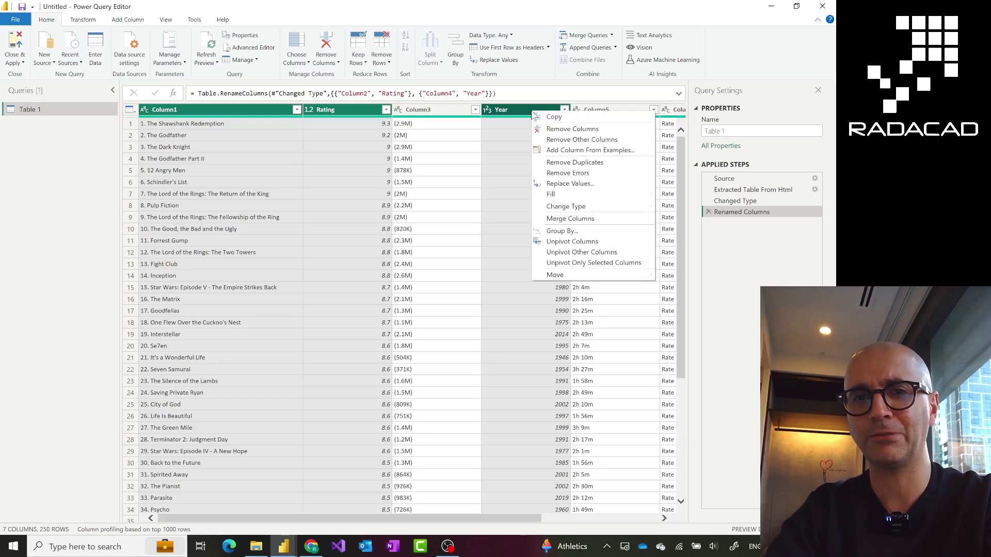
pyautogui.click(563, 140)
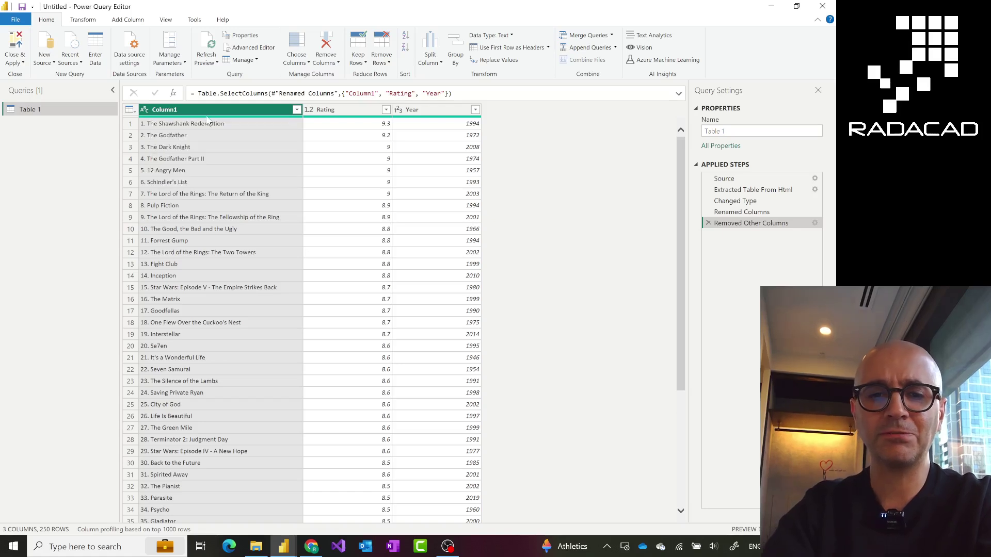
# Split Column1 by a custom period delimiter at the left-most occurrence, separating the rank number from the movie title
pyautogui.moveTo(220, 119)
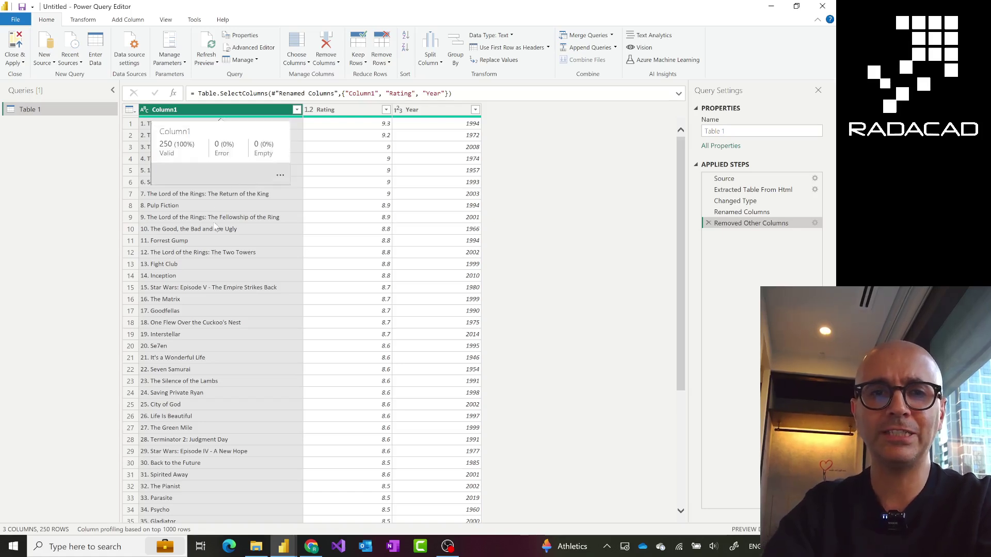
pyautogui.click(182, 195)
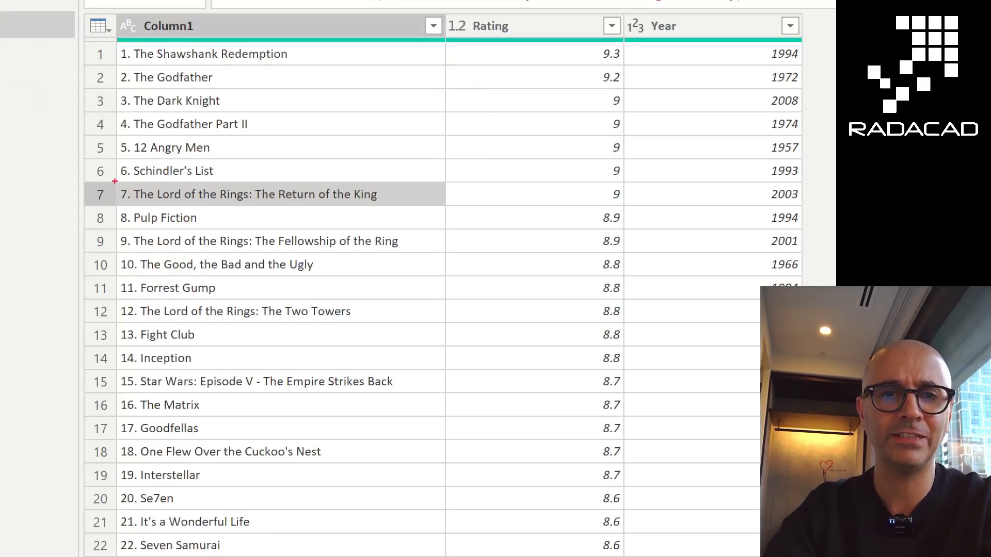
pyautogui.moveTo(115, 180)
pyautogui.mouseDown()
pyautogui.moveTo(166, 212)
pyautogui.moveTo(358, 226)
pyautogui.moveTo(400, 215)
pyautogui.mouseUp()
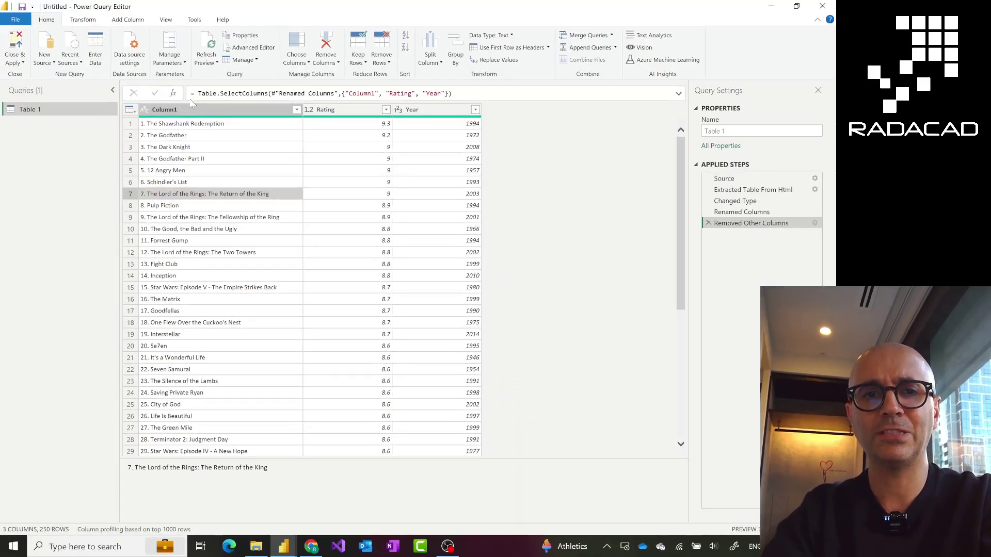
pyautogui.click(232, 110)
pyautogui.rightClick(232, 111)
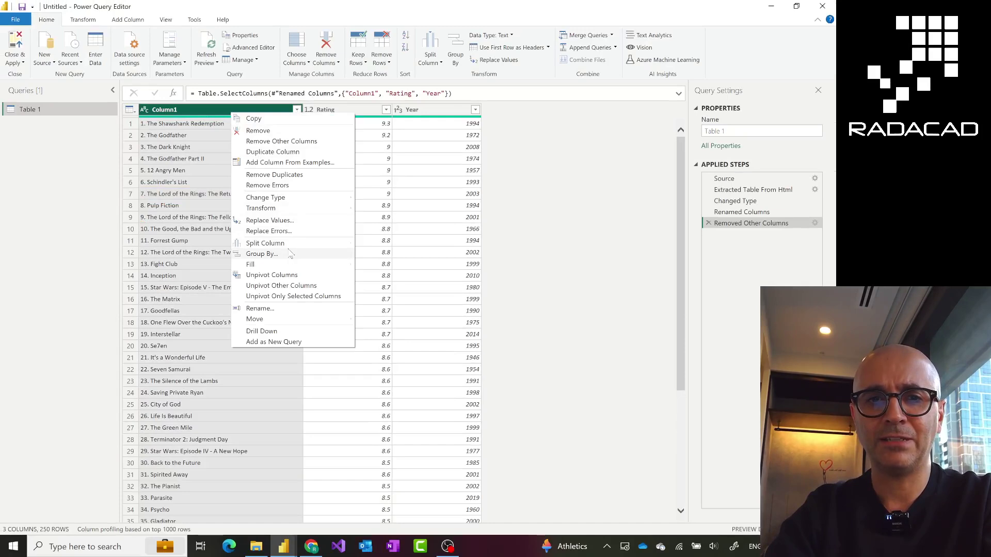
pyautogui.moveTo(291, 247)
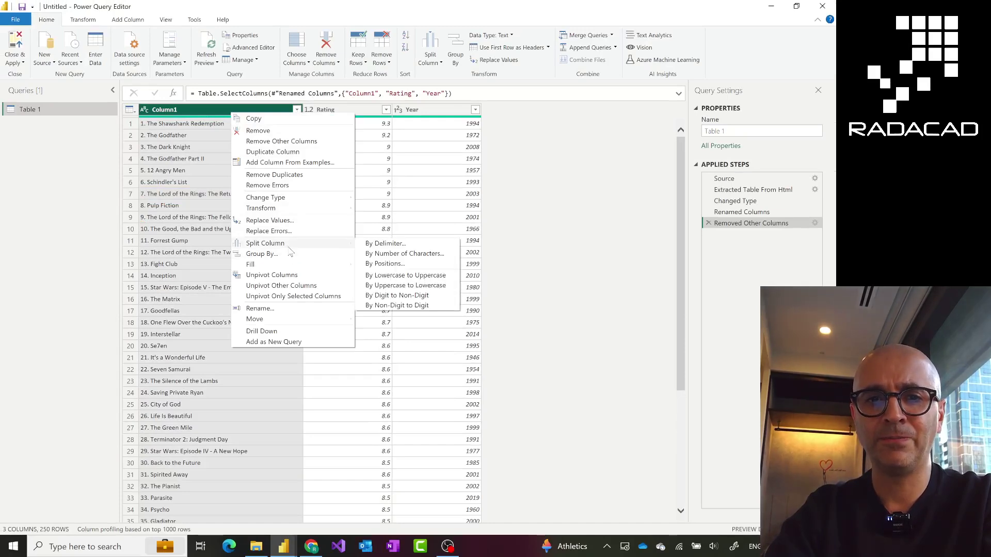
pyautogui.click(391, 245)
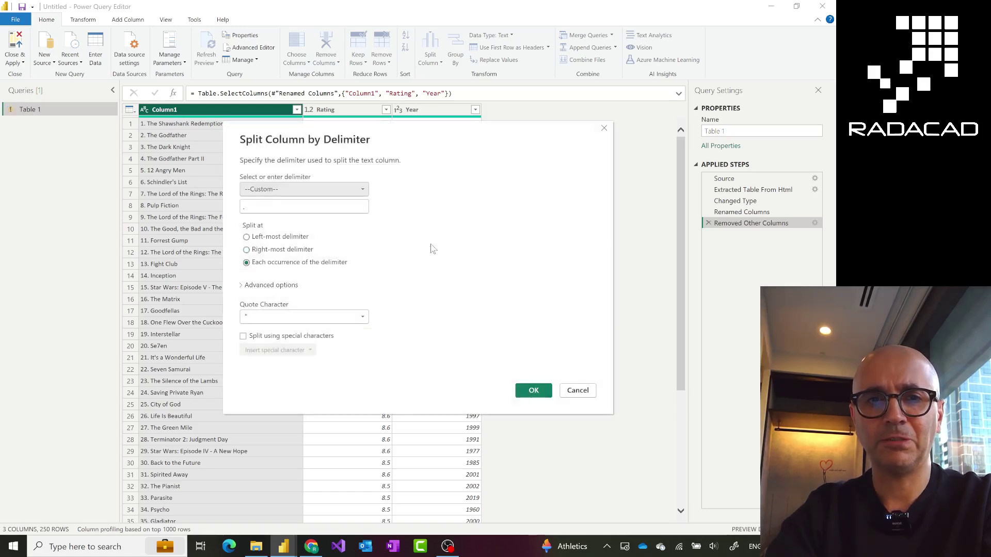
pyautogui.click(282, 189)
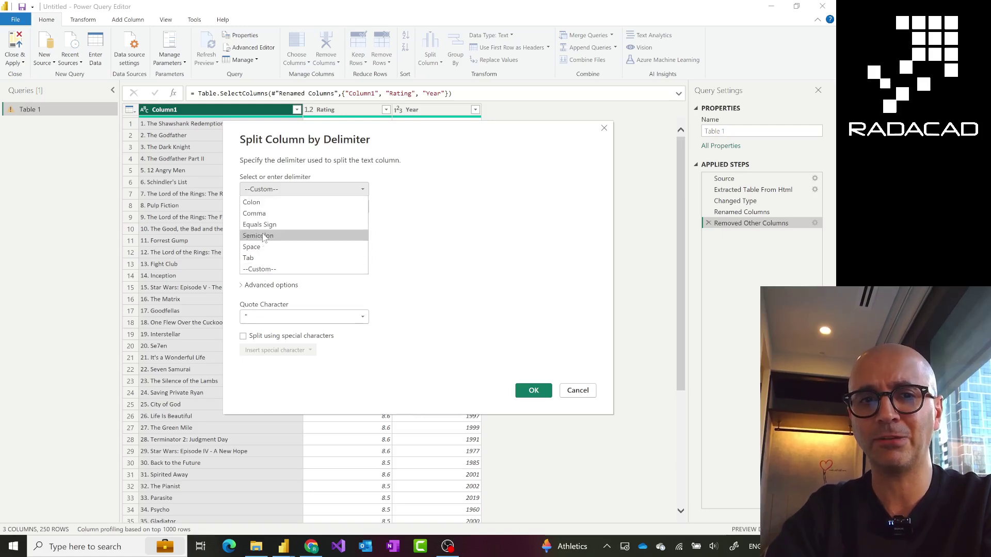
pyautogui.click(458, 240)
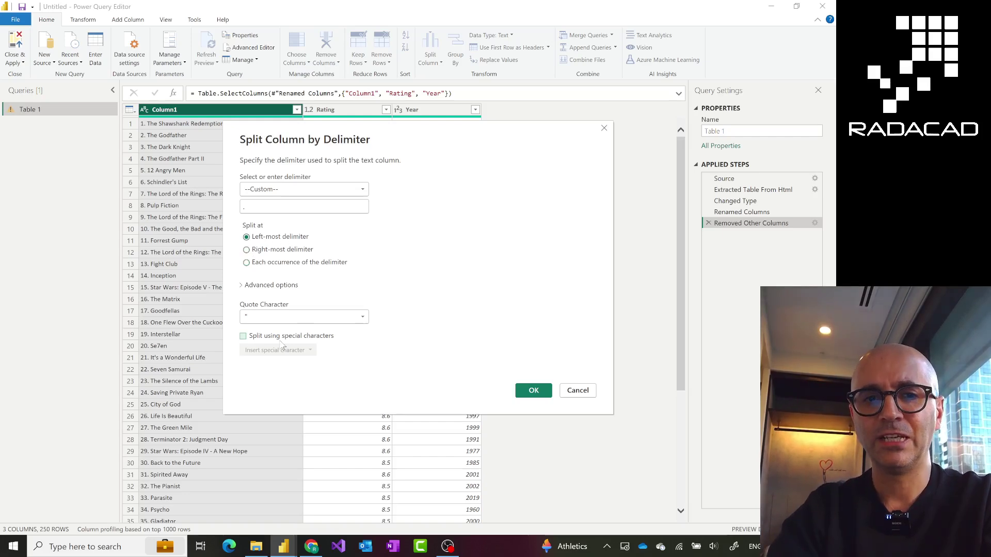
pyautogui.click(534, 391)
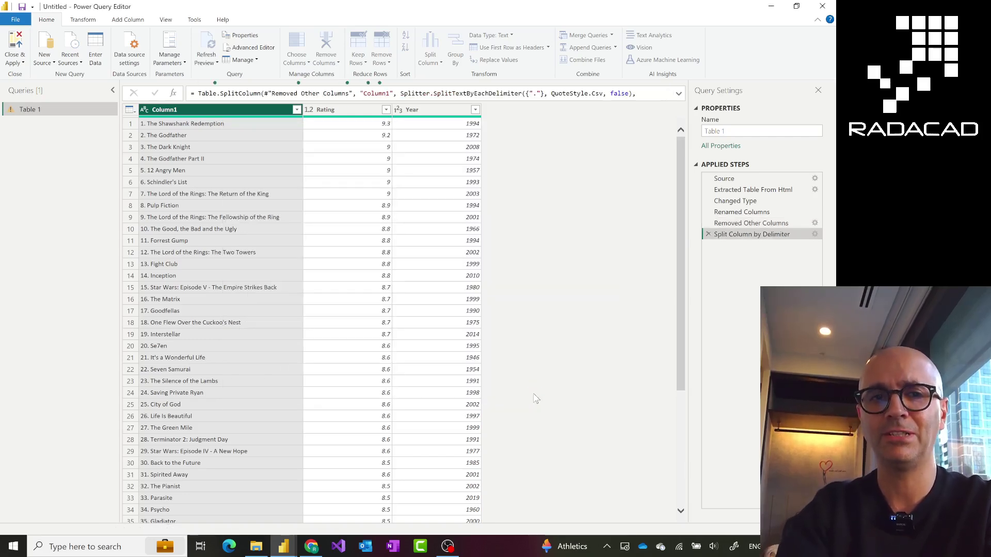
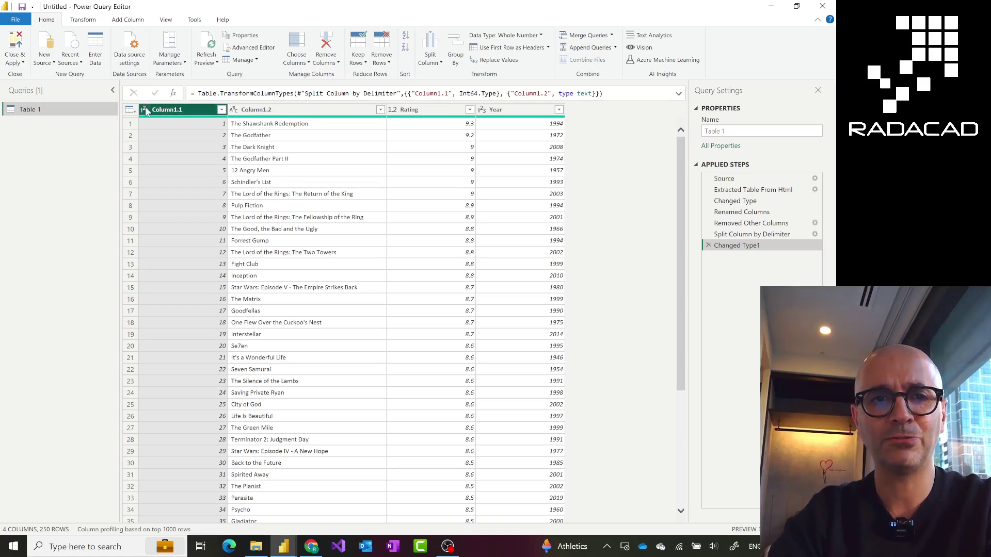
# Review the data type options available for Column1.1
pyautogui.click(144, 111)
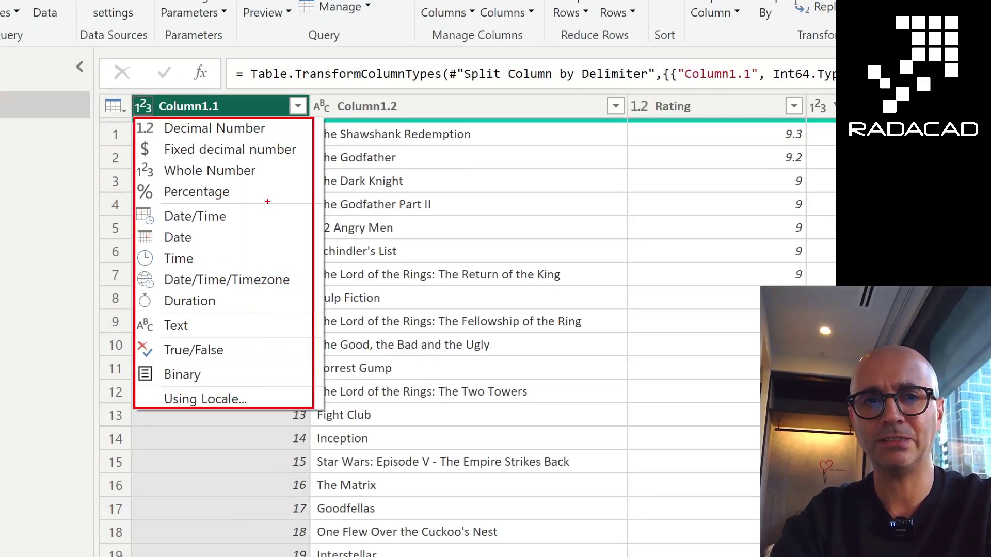
pyautogui.click(143, 106)
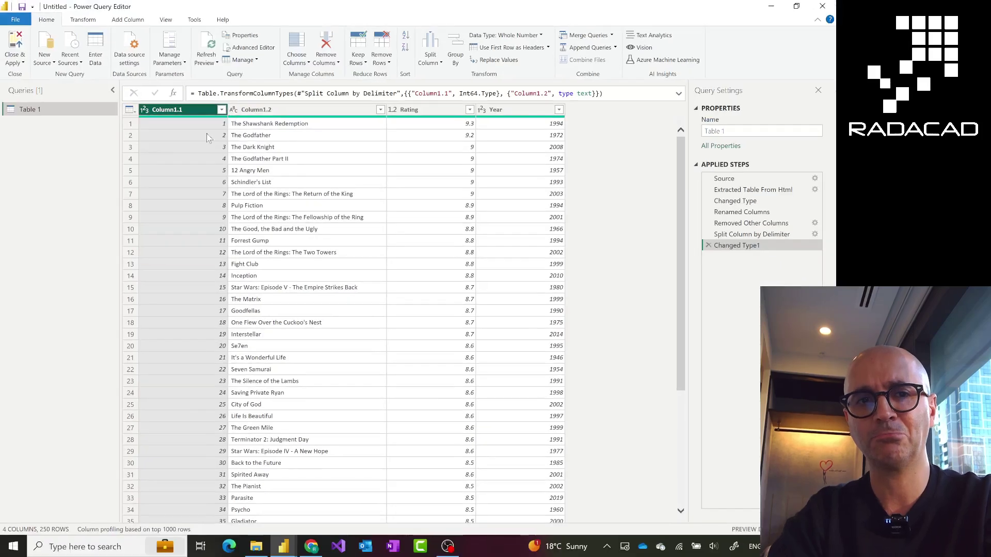
pyautogui.click(145, 111)
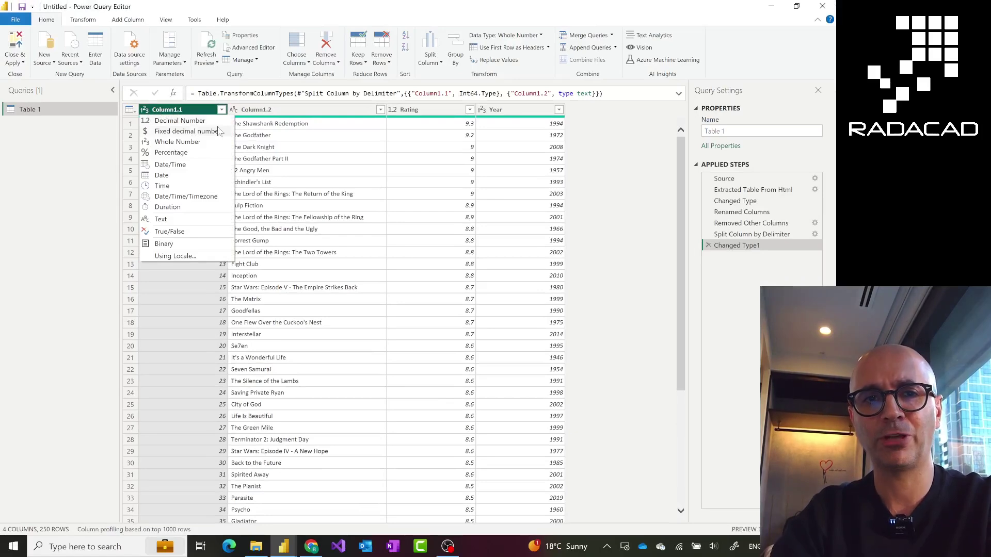
# Rename Column1.1 to Rank and Column1.2 to Title
pyautogui.click(172, 111)
pyautogui.doubleClick(172, 110)
pyautogui.write('R')
pyautogui.press('Return')
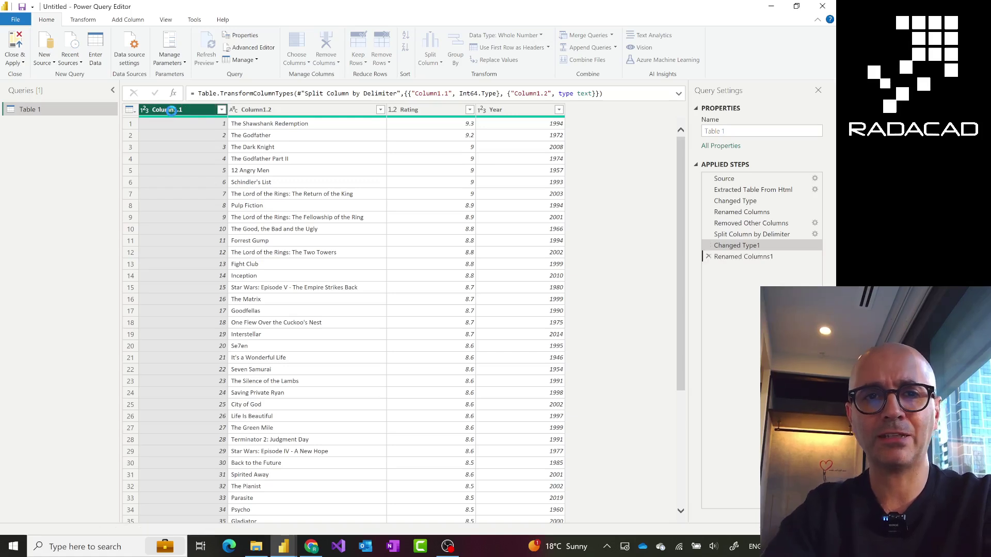
pyautogui.click(268, 112)
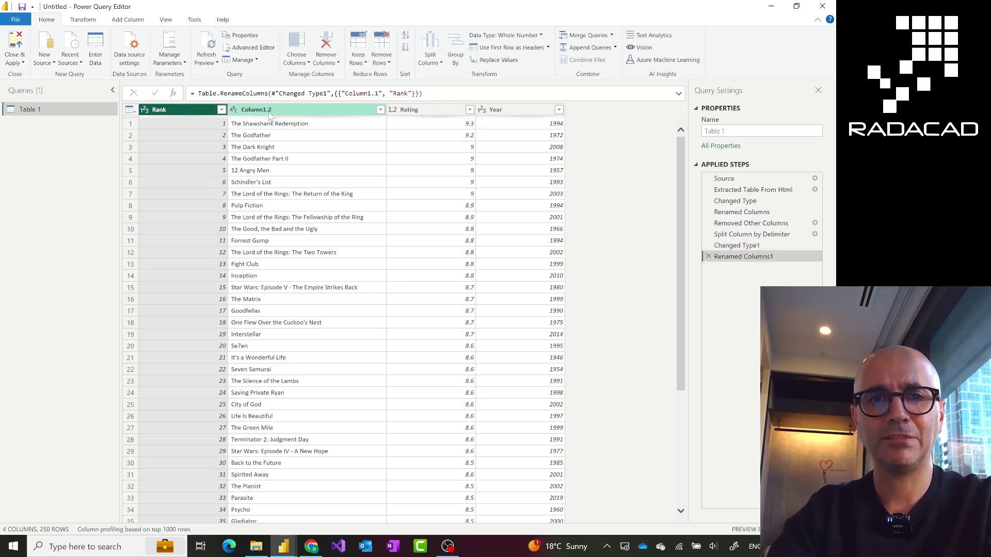
pyautogui.doubleClick(269, 111)
pyautogui.write('Title')
pyautogui.press('Escape')
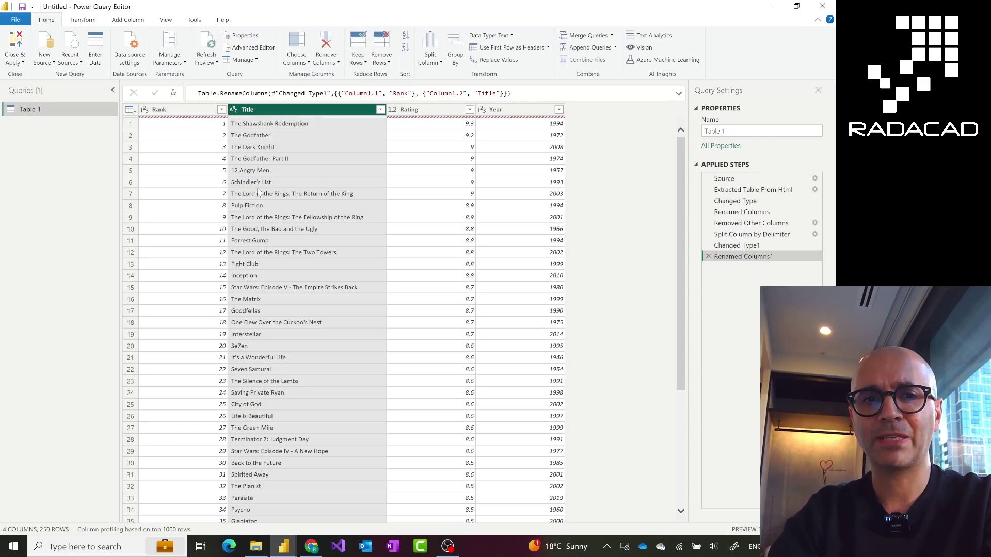
# Trim the leading and trailing spaces from the text in the Title column
pyautogui.rightClick(267, 116)
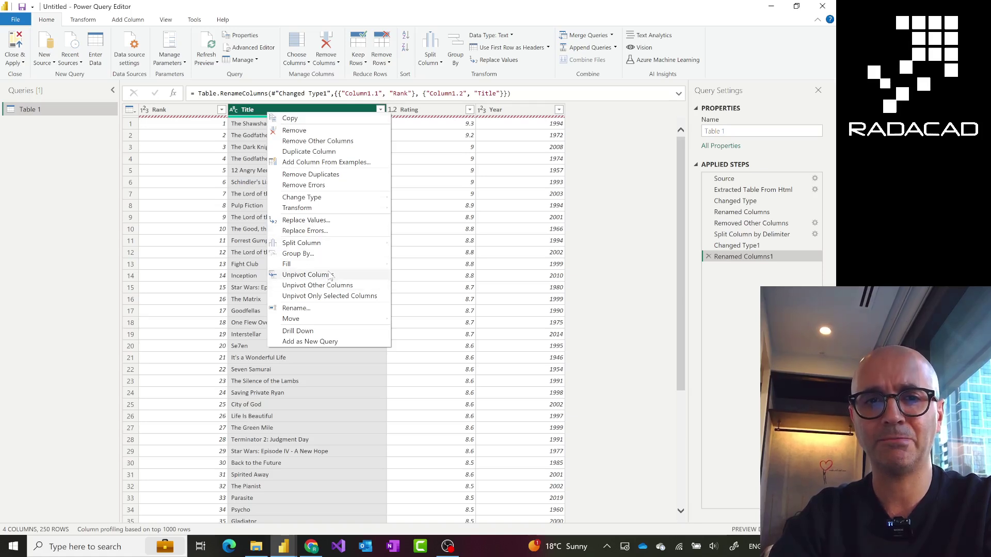
pyautogui.moveTo(361, 209)
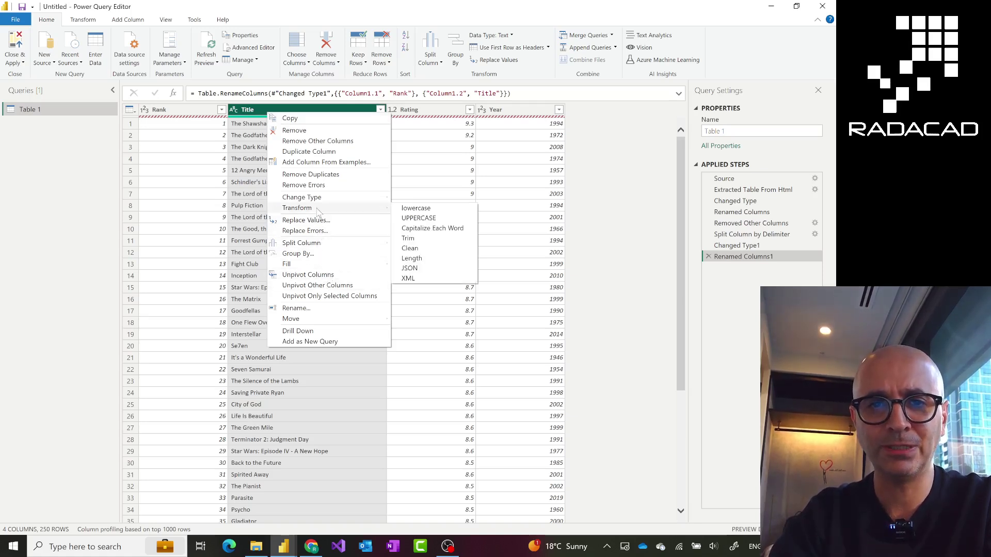
pyautogui.click(419, 241)
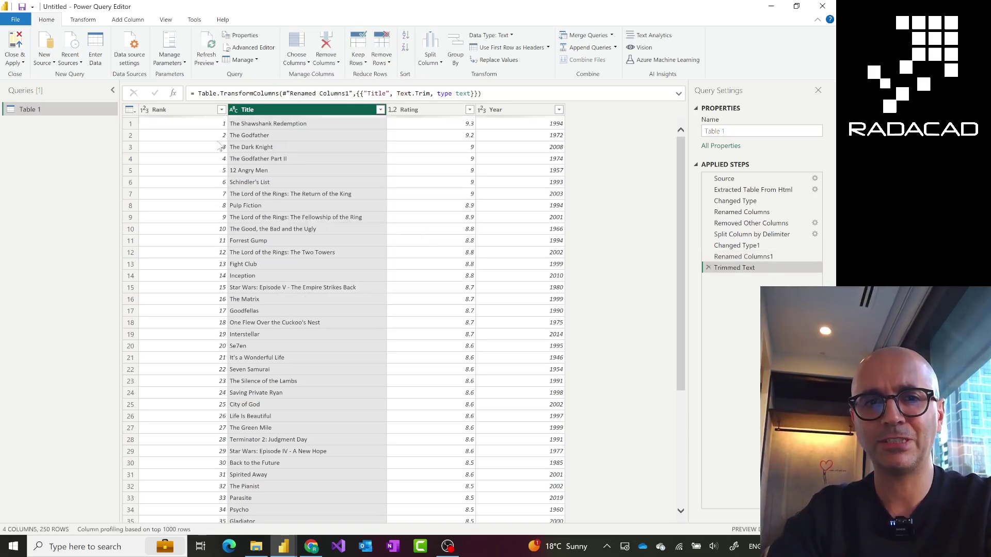
# Look through the table's rows to check the Rank, Title, Rating and Year values
pyautogui.scroll(-15, 255, 252)
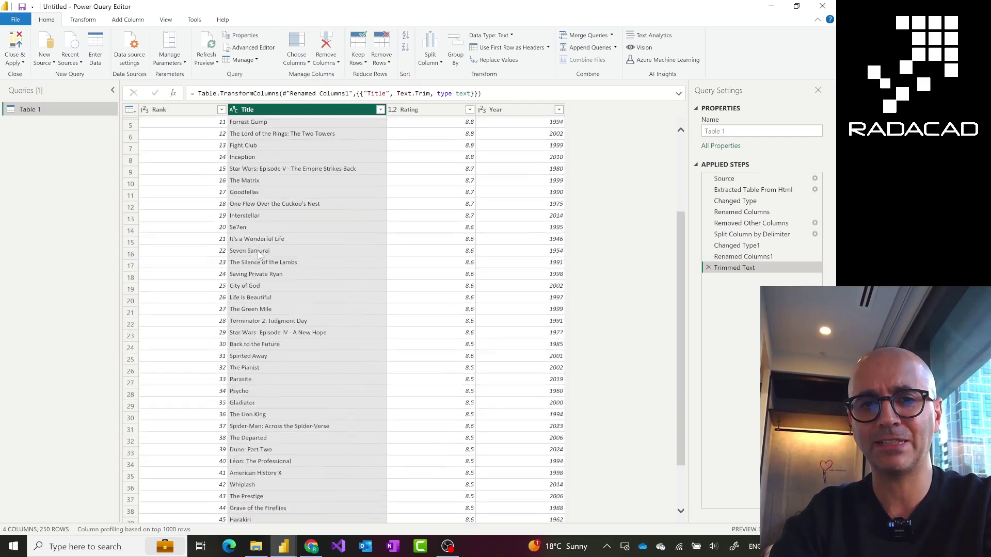
pyautogui.scroll(-20, 262, 252)
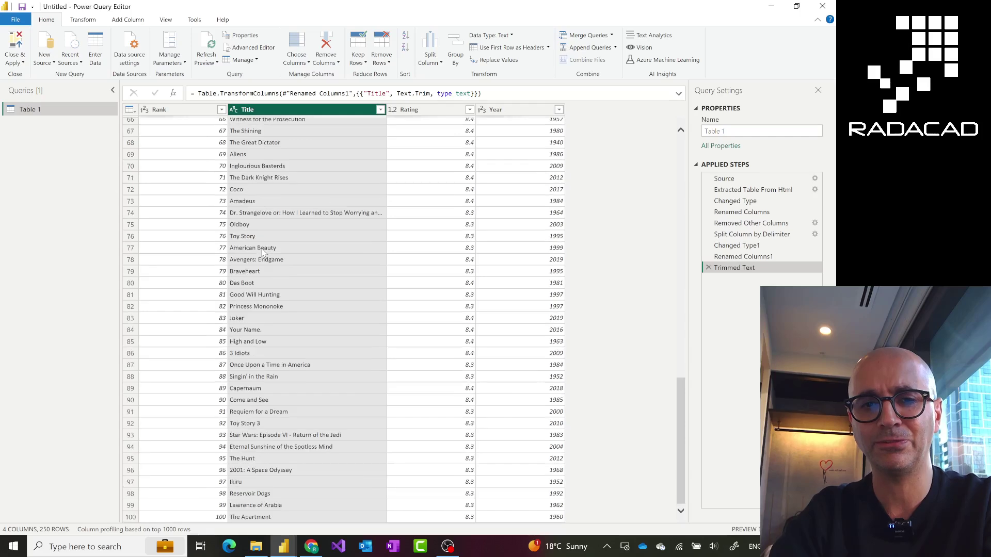
pyautogui.scroll(-18, 262, 250)
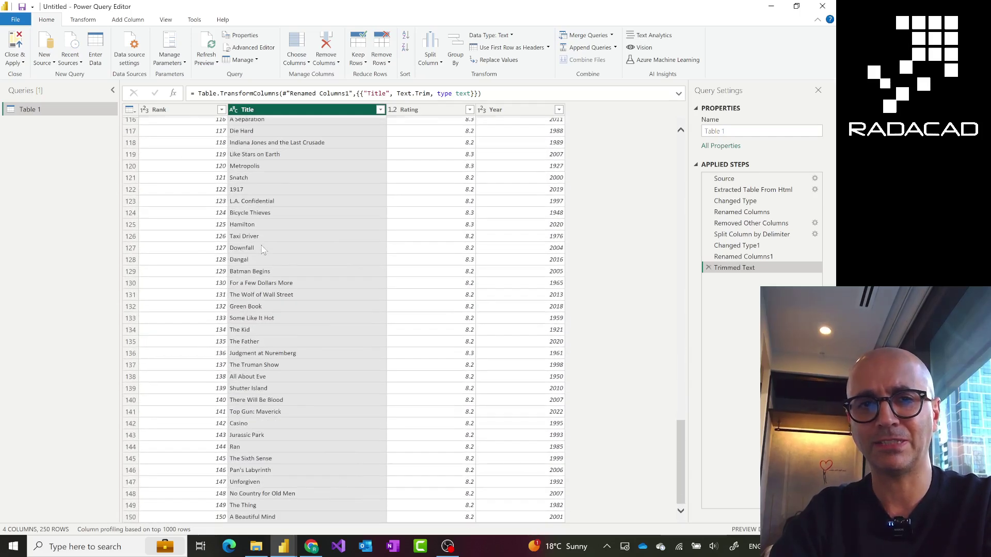
pyautogui.scroll(-17, 262, 250)
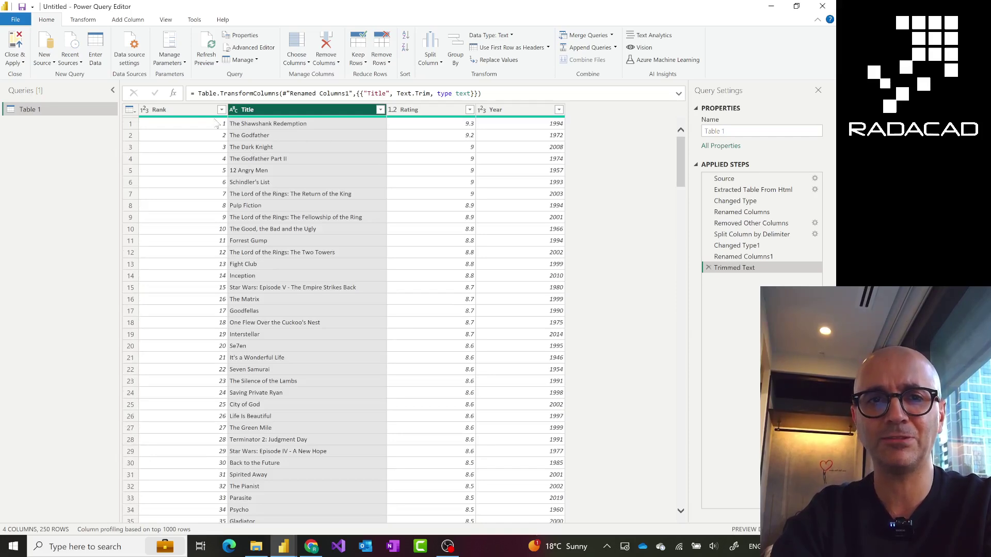
# Go back through the applied steps from Renamed Columns1 to the first Changed Type, examining the table and formula at each
pyautogui.moveTo(208, 122)
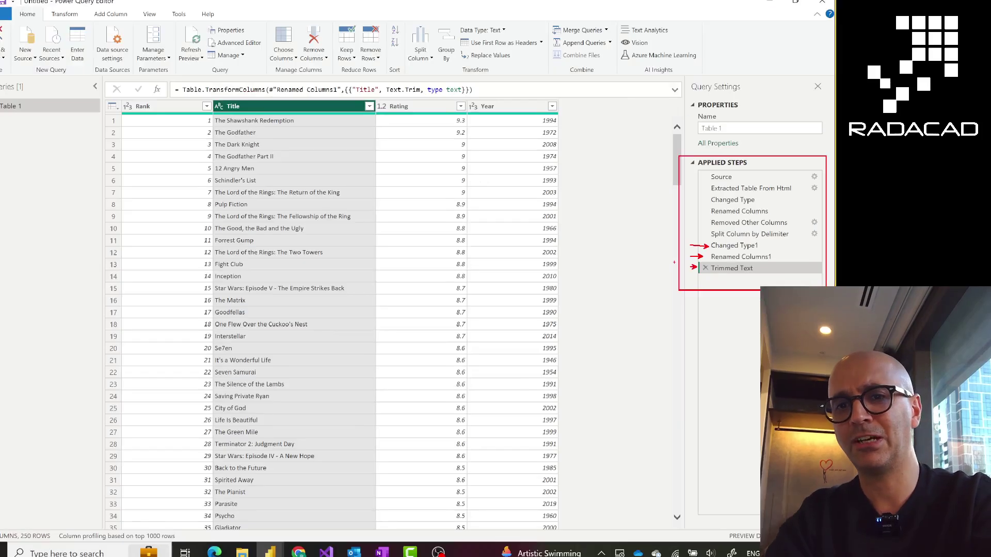
pyautogui.click(744, 257)
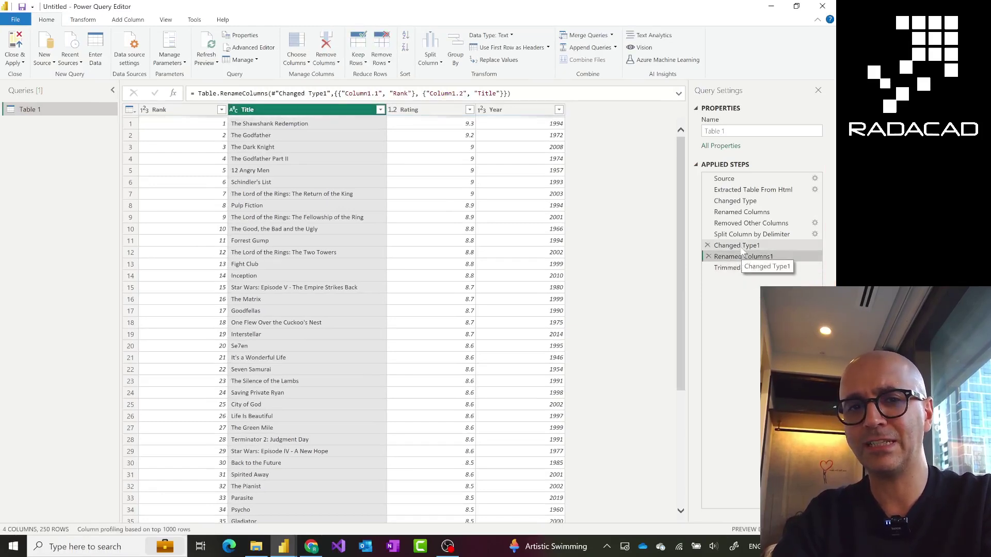
pyautogui.click(744, 244)
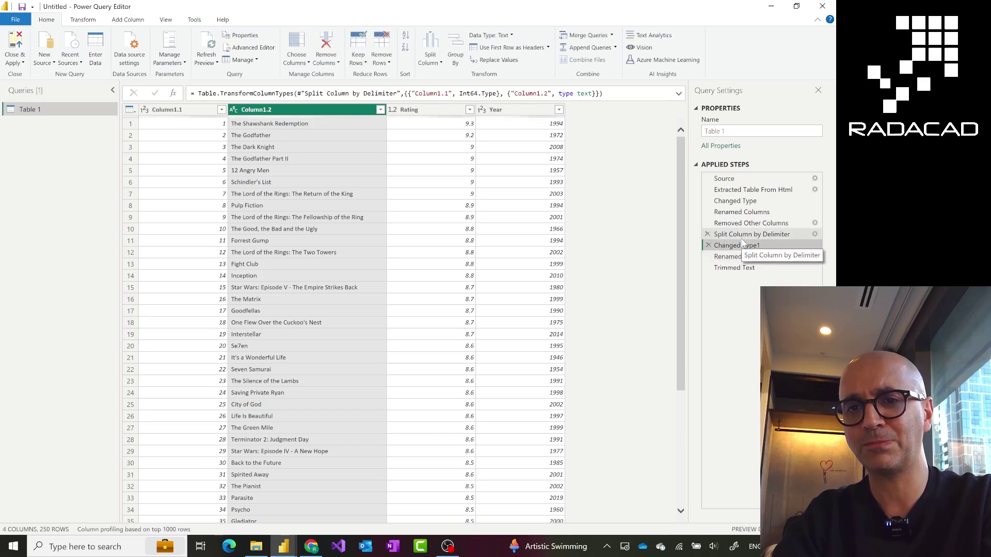
pyautogui.click(744, 234)
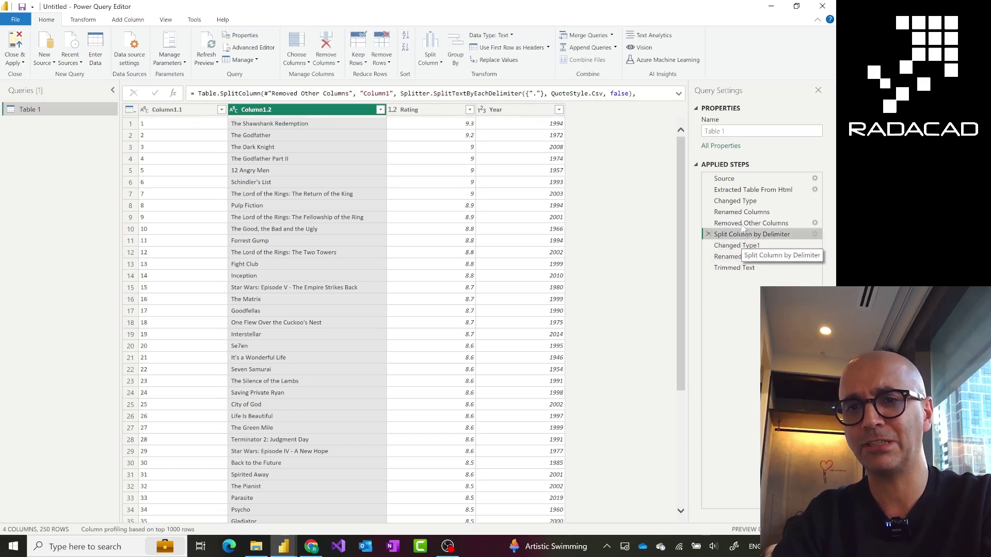
pyautogui.click(740, 223)
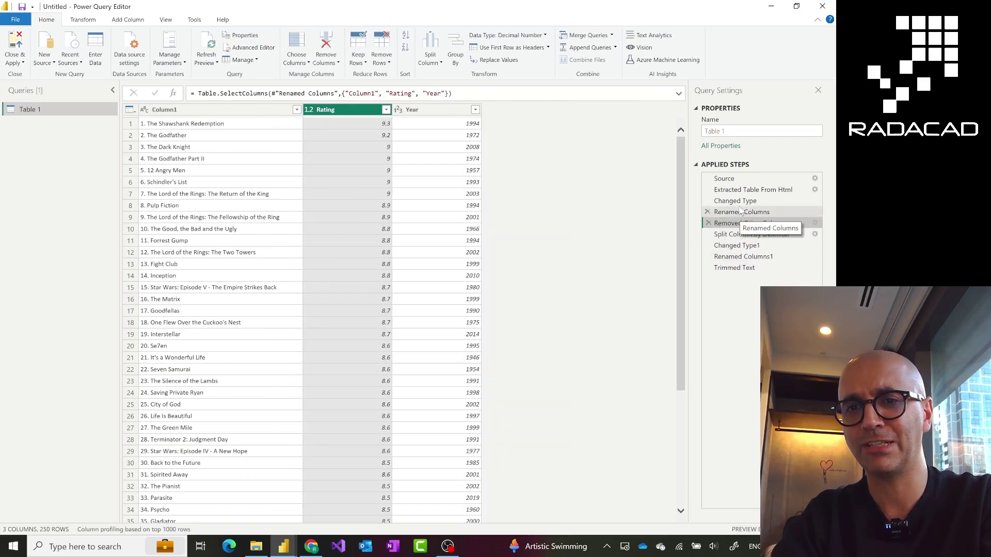
pyautogui.click(738, 202)
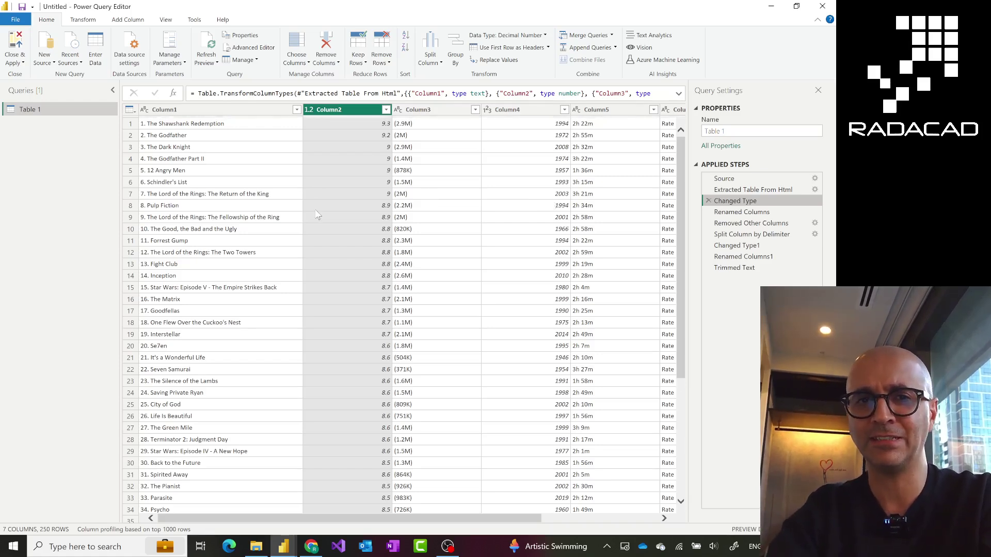
# Go forward through the applied steps from Renamed Columns to Trimmed Text, examining how each transformation changes the table
pyautogui.click(755, 212)
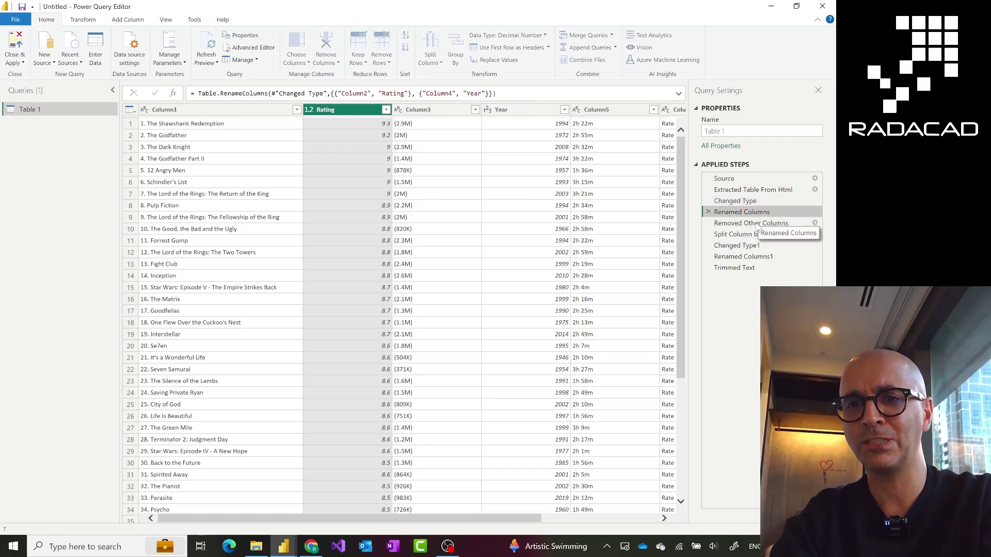
pyautogui.click(756, 223)
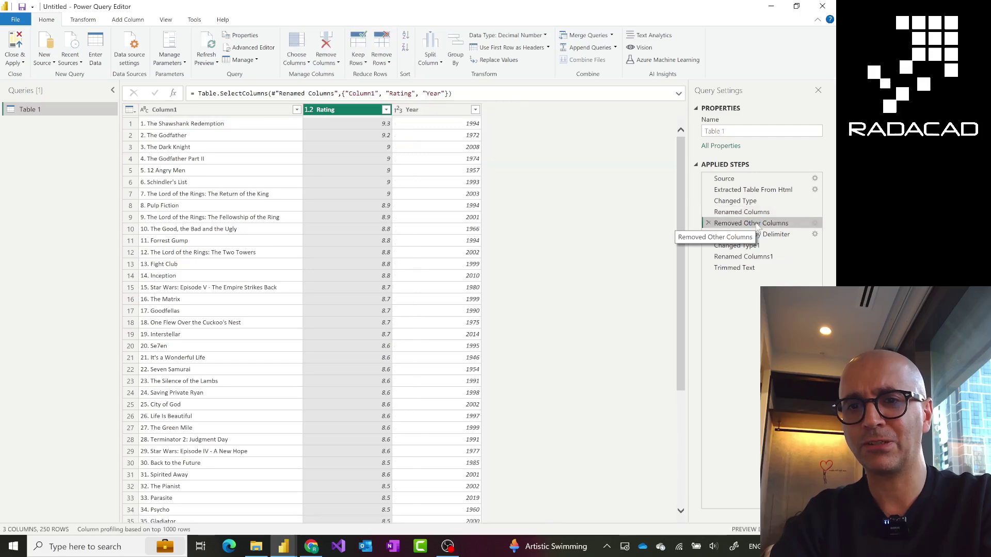
pyautogui.click(769, 237)
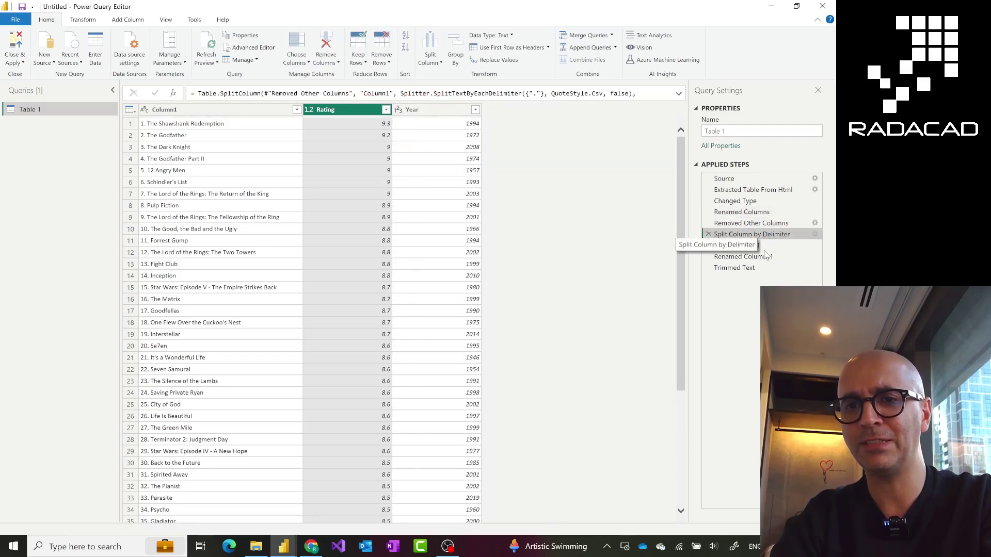
pyautogui.click(754, 245)
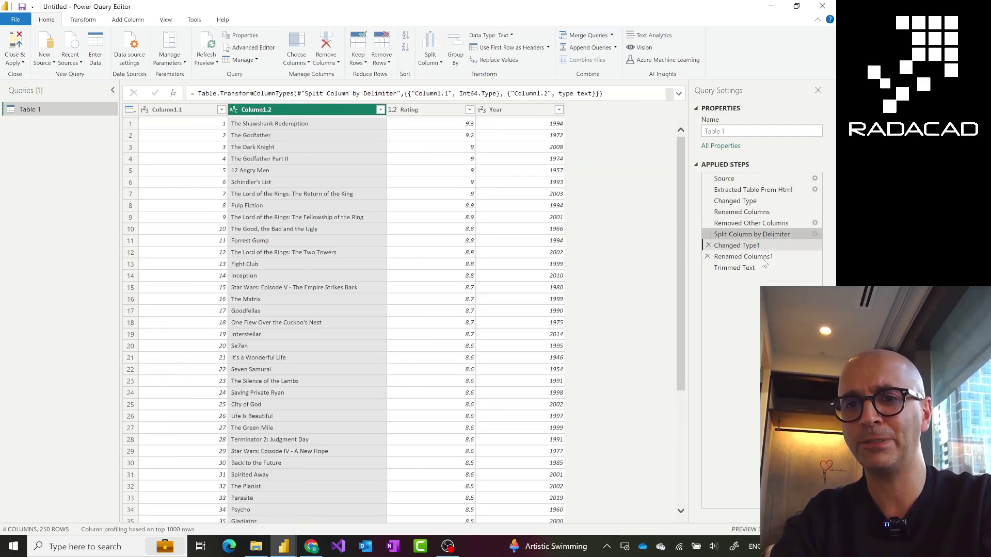
pyautogui.click(758, 257)
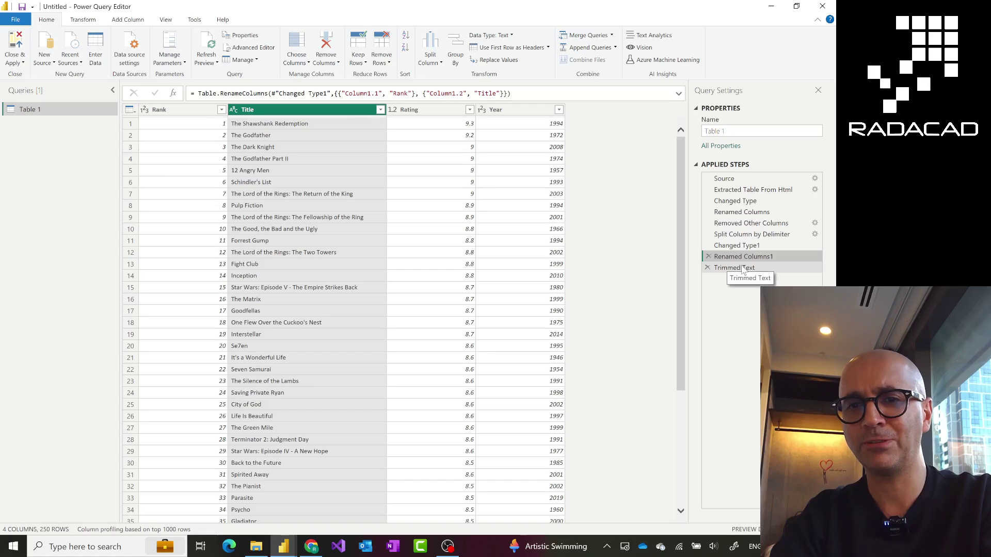
pyautogui.click(743, 269)
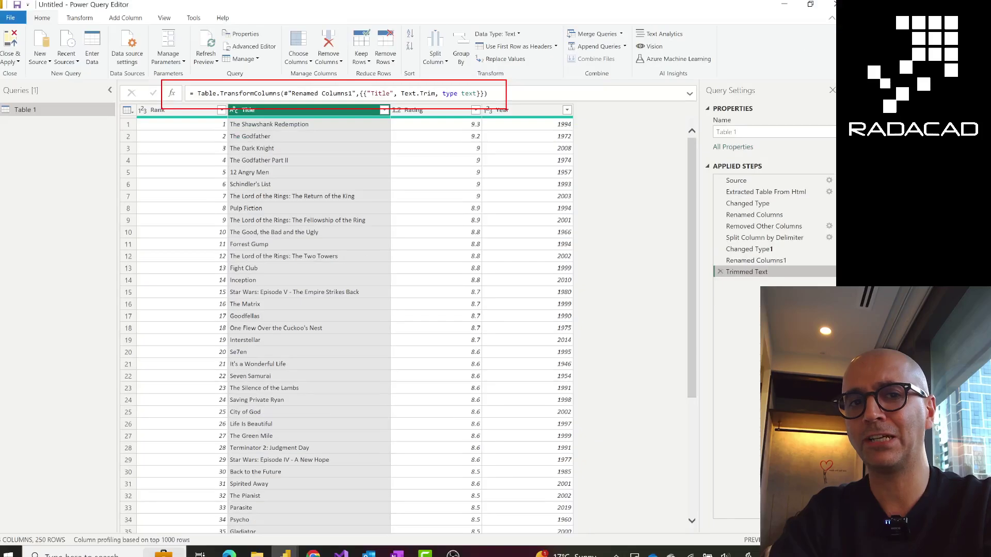
# Check the Formula Bar display option and examine the Text.Trim formula of the Trimmed Text step
pyautogui.click(165, 20)
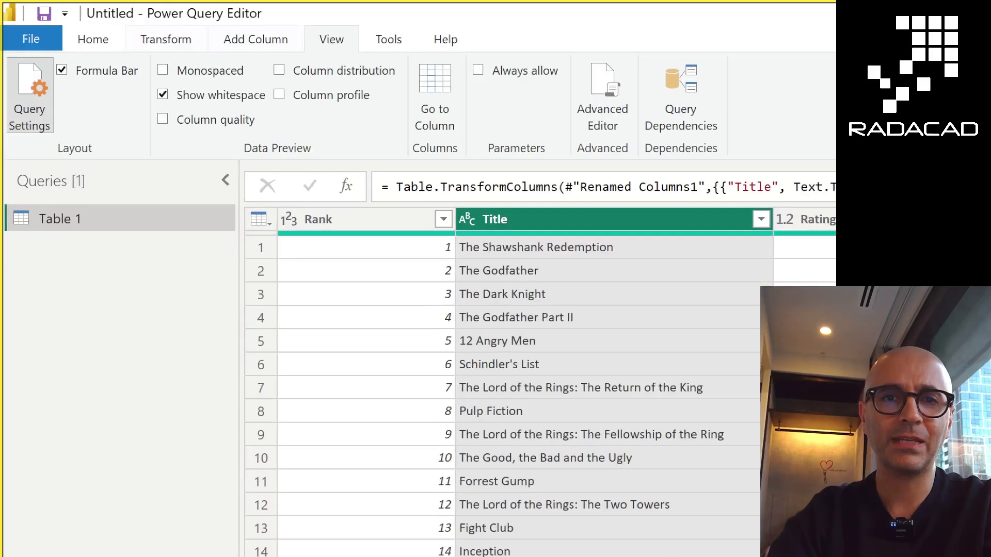
pyautogui.moveTo(49, 57); pyautogui.dragTo(144, 84)
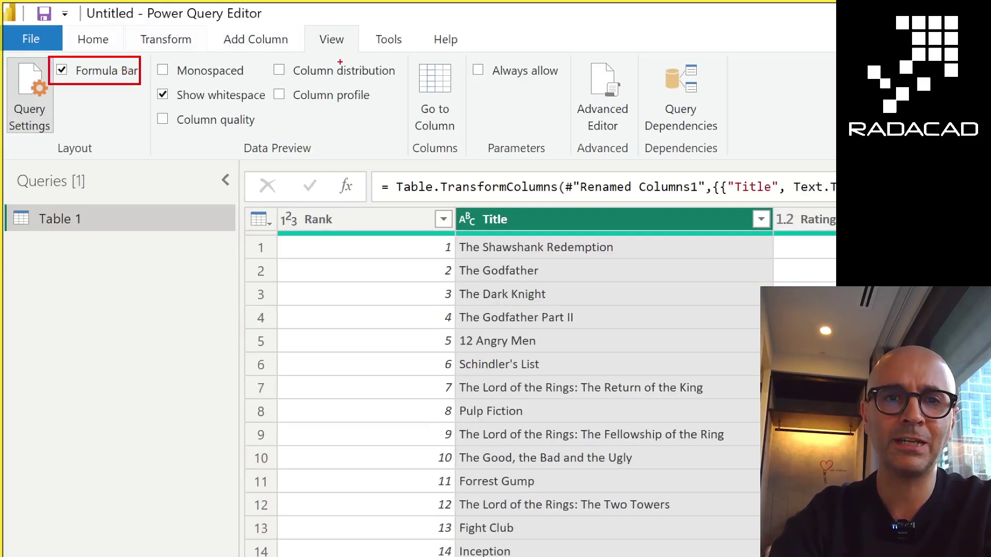
pyautogui.moveTo(307, 26); pyautogui.dragTo(355, 52)
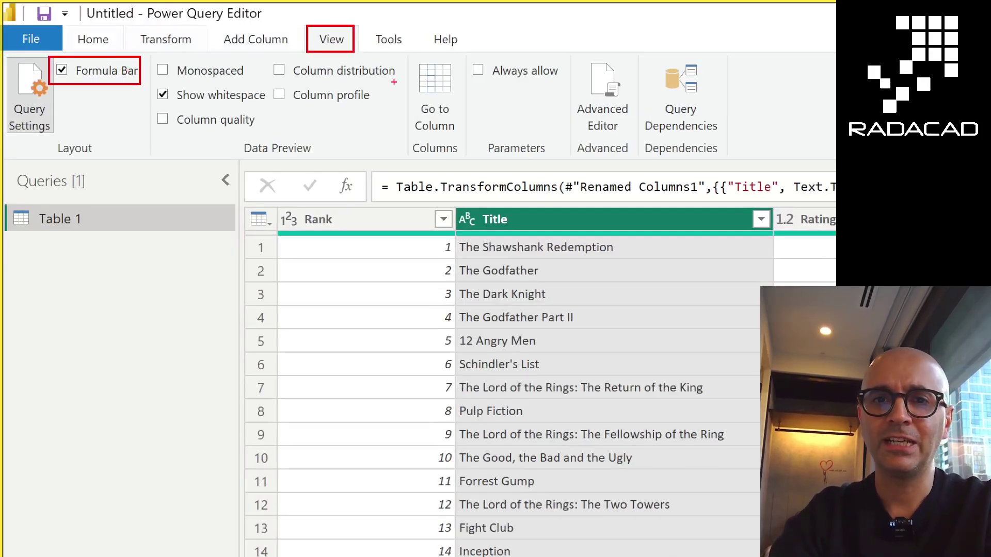
pyautogui.moveTo(329, 164)
pyautogui.mouseDown()
pyautogui.moveTo(835, 182)
pyautogui.moveTo(833, 207)
pyautogui.mouseUp()
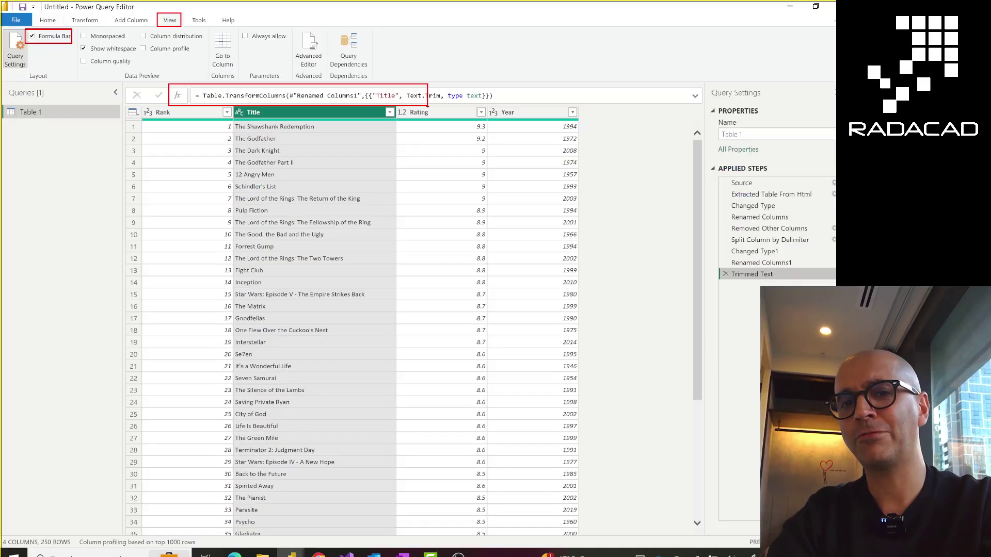
pyautogui.press('Escape')
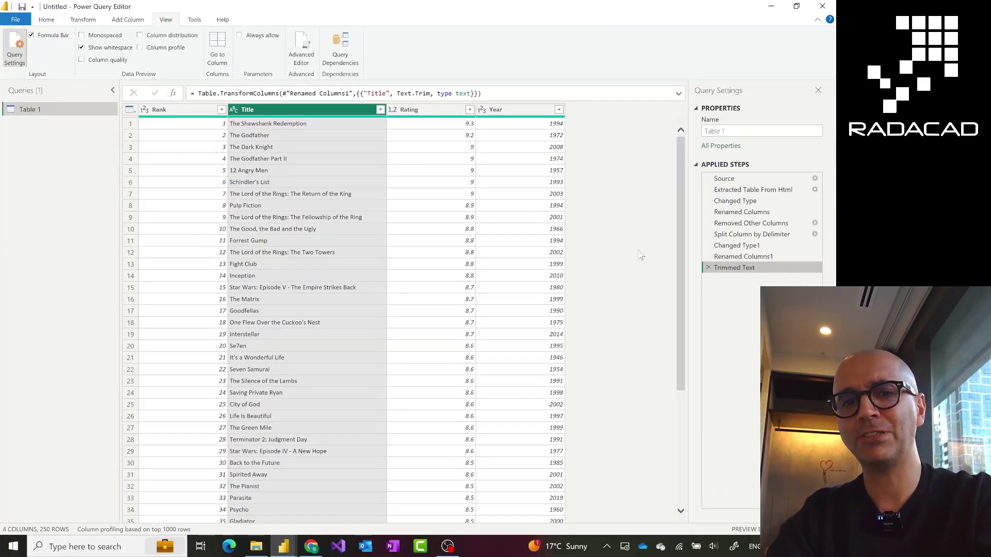
# Examine the Table.RenameColumns formula of the Renamed Columns1 step and return to the Trimmed Text step
pyautogui.click(743, 257)
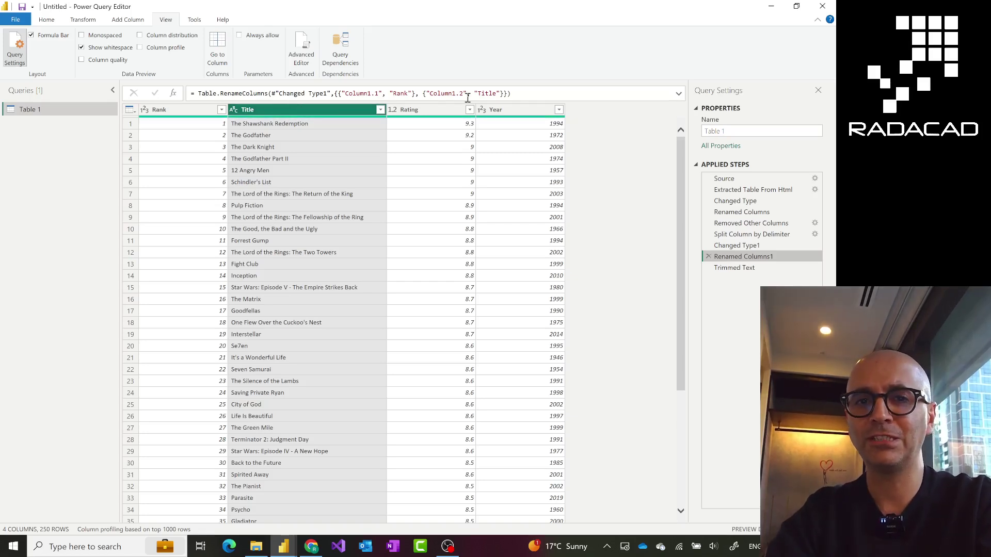
pyautogui.click(533, 95)
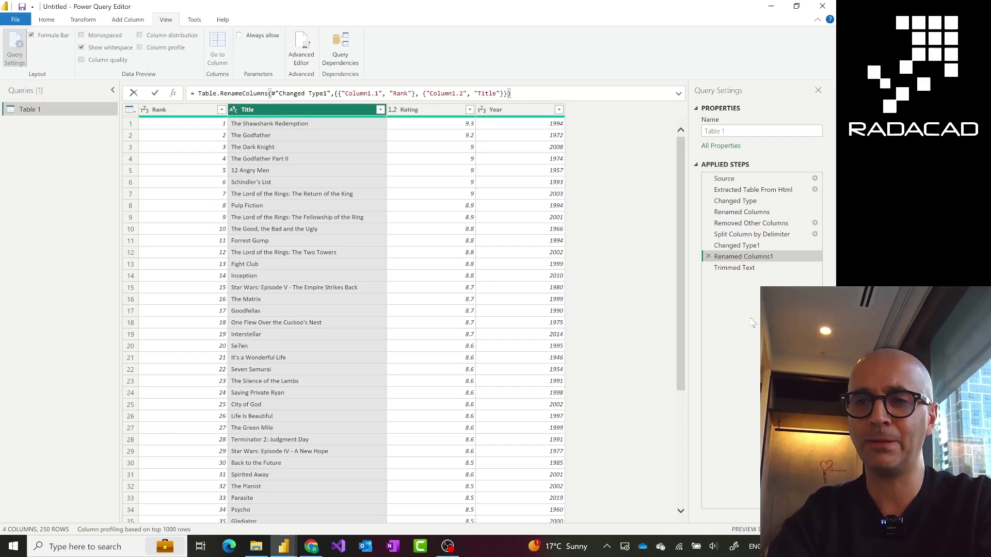
pyautogui.click(46, 21)
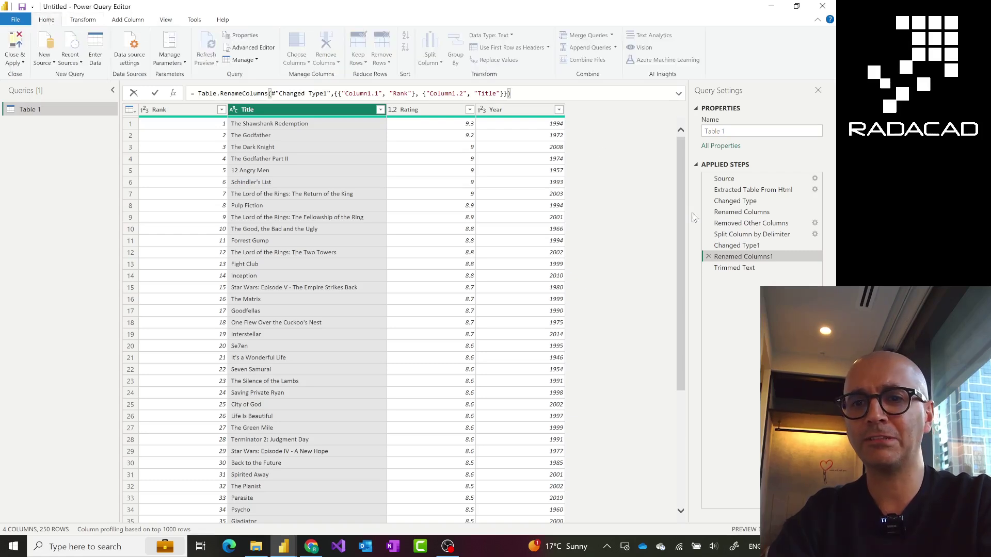
pyautogui.click(742, 277)
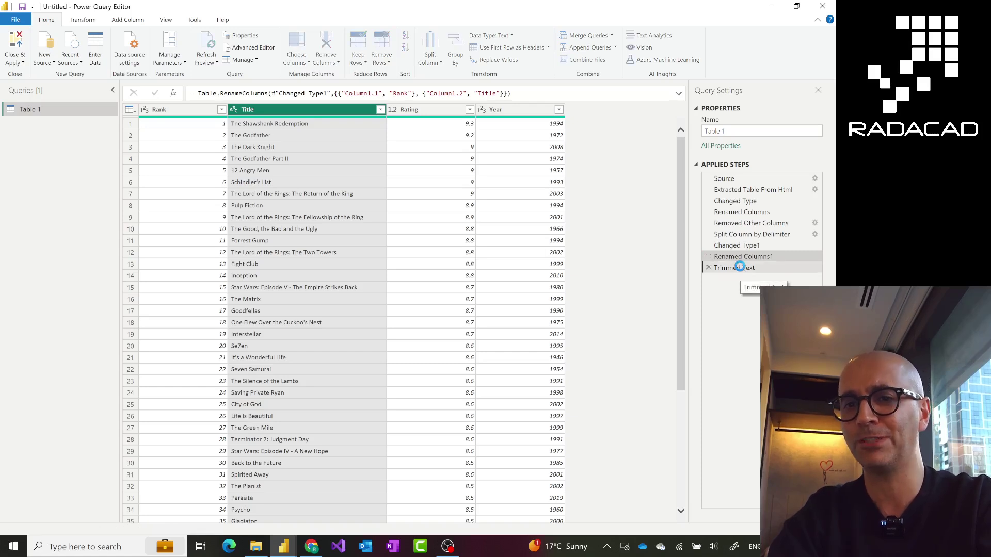
pyautogui.click(742, 269)
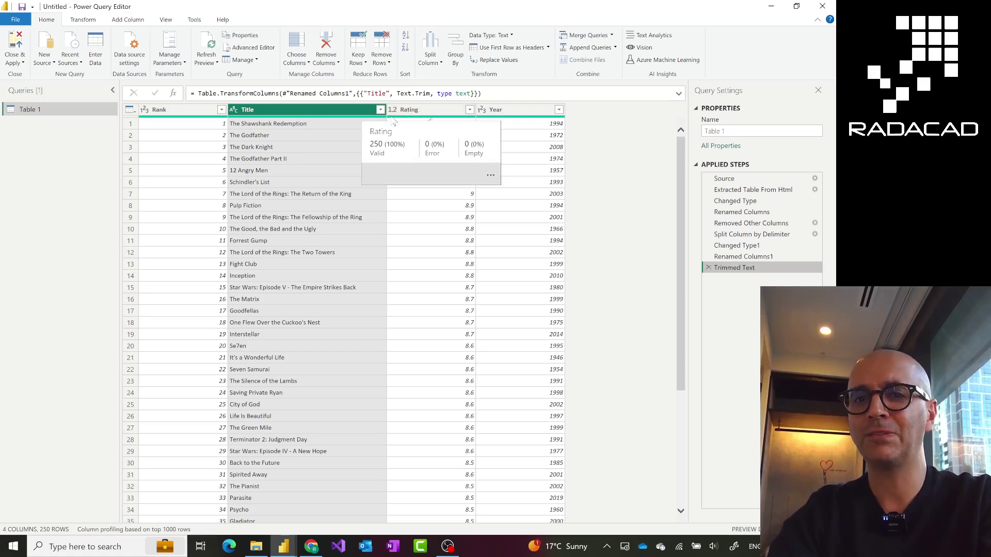
# Examine Table 1's full M script in the Advanced Editor and close it without changes
pyautogui.click(83, 20)
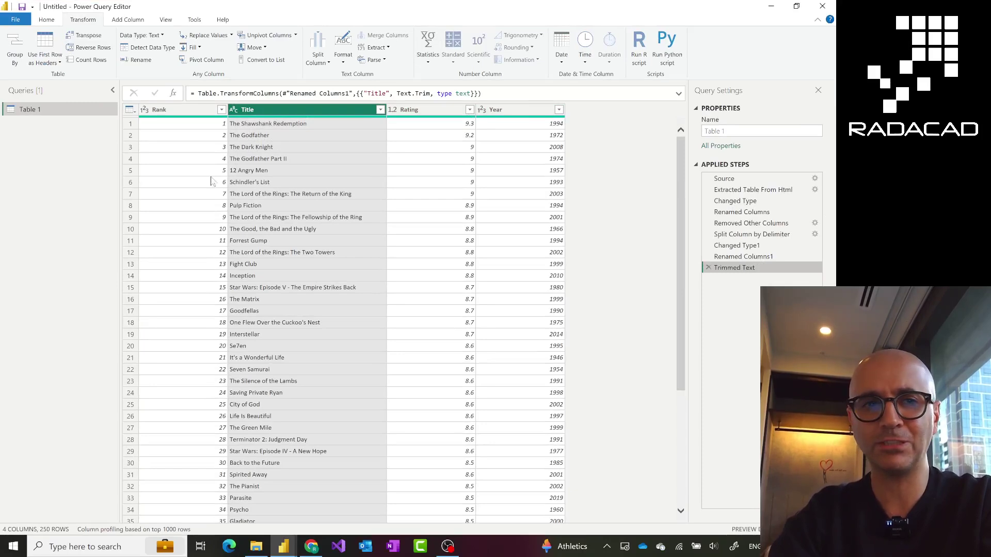
pyautogui.rightClick(39, 115)
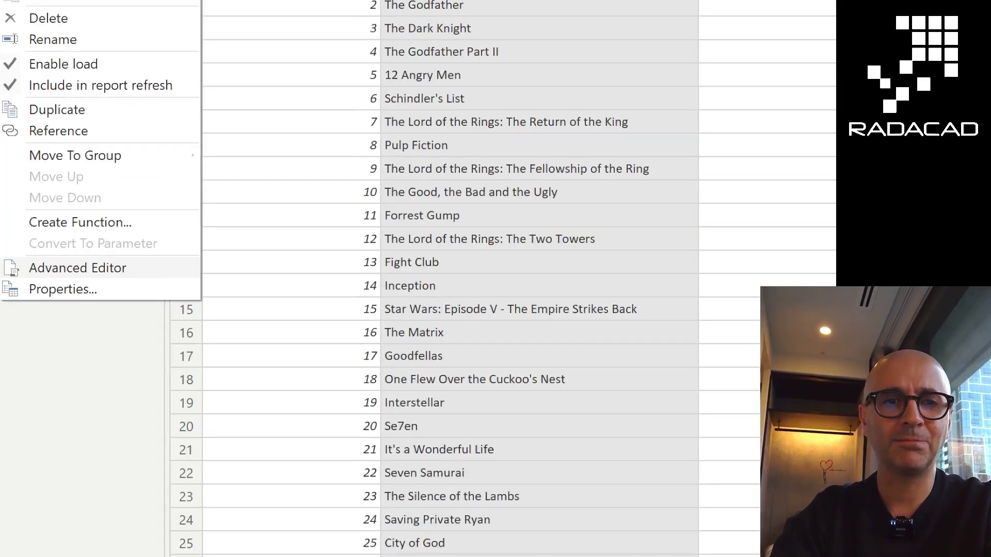
pyautogui.click(106, 271)
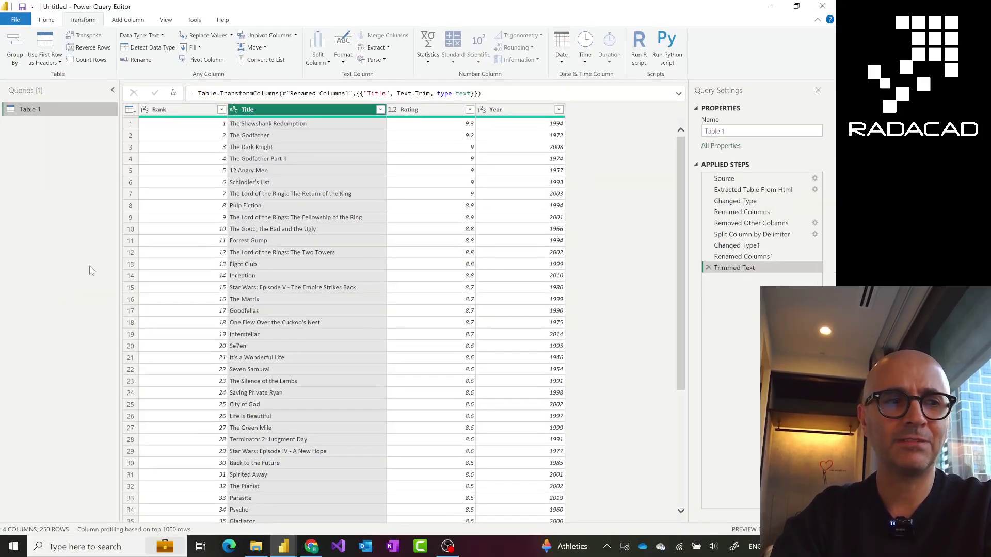
pyautogui.rightClick(41, 112)
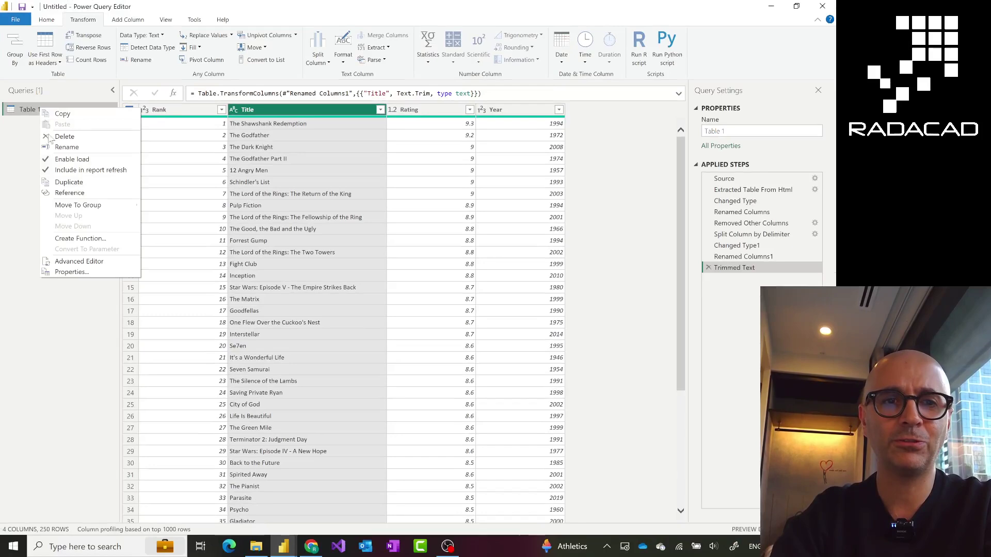
pyautogui.click(74, 263)
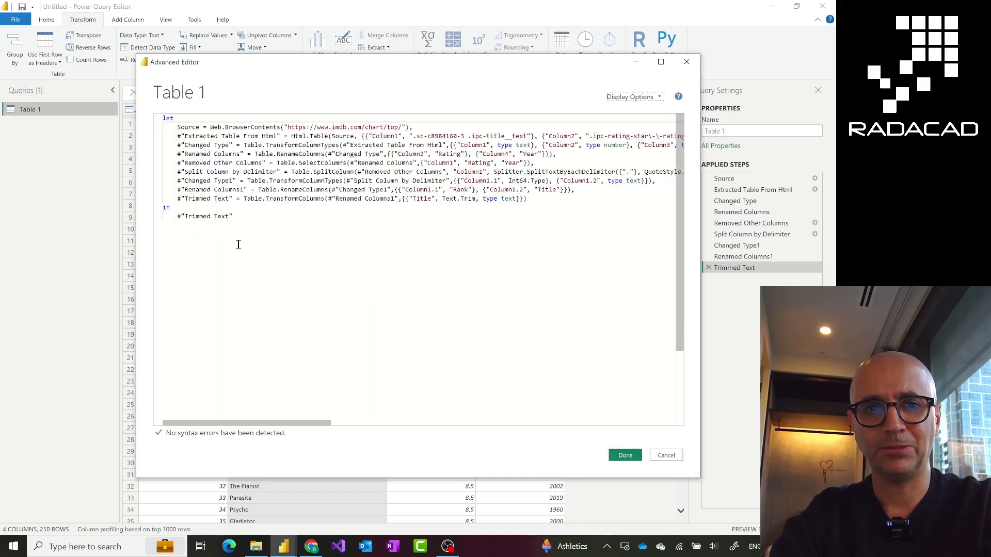
pyautogui.click(180, 219)
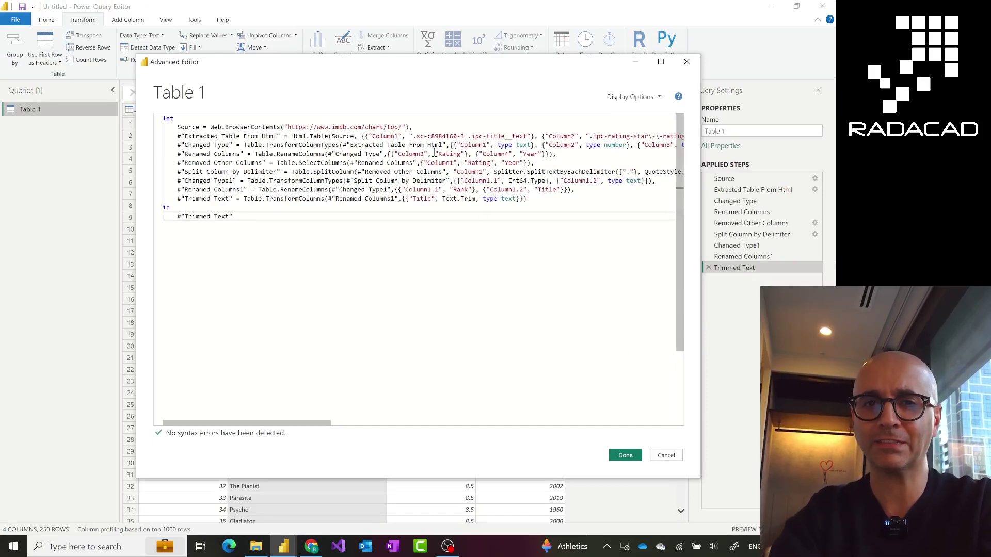
pyautogui.click(667, 457)
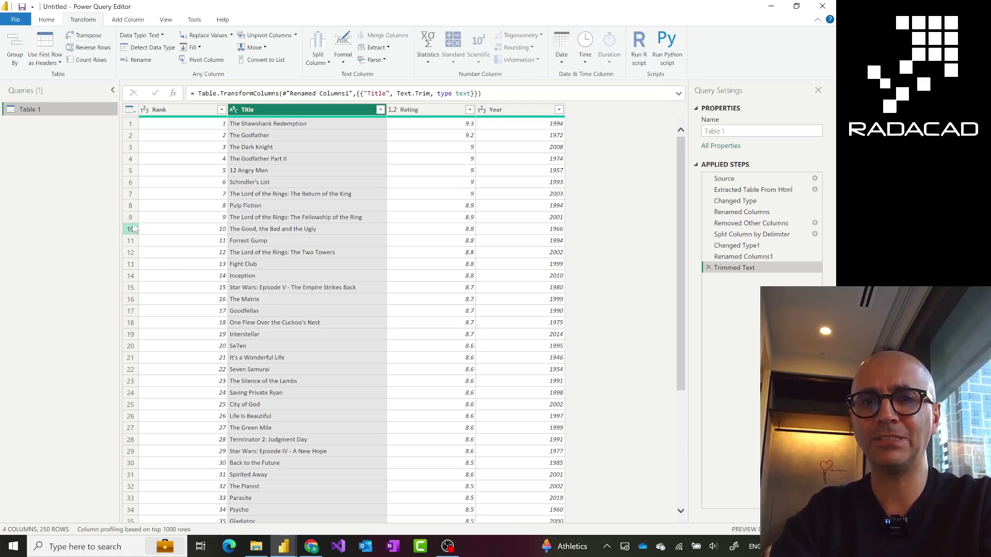
# Rename the Table 1 query to IMDB and apply the query changes to load it into the report
pyautogui.click(51, 22)
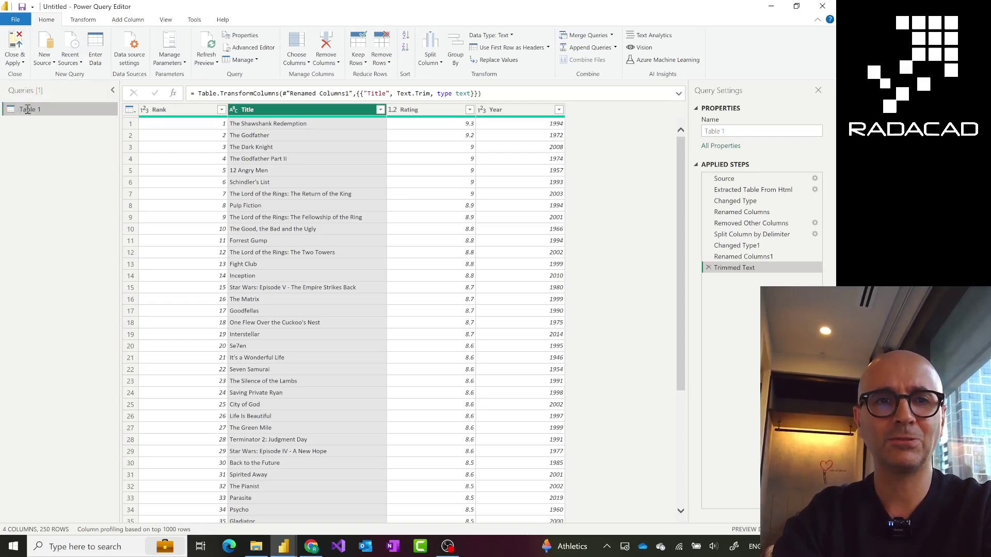
pyautogui.doubleClick(27, 110)
pyautogui.write('IMDB')
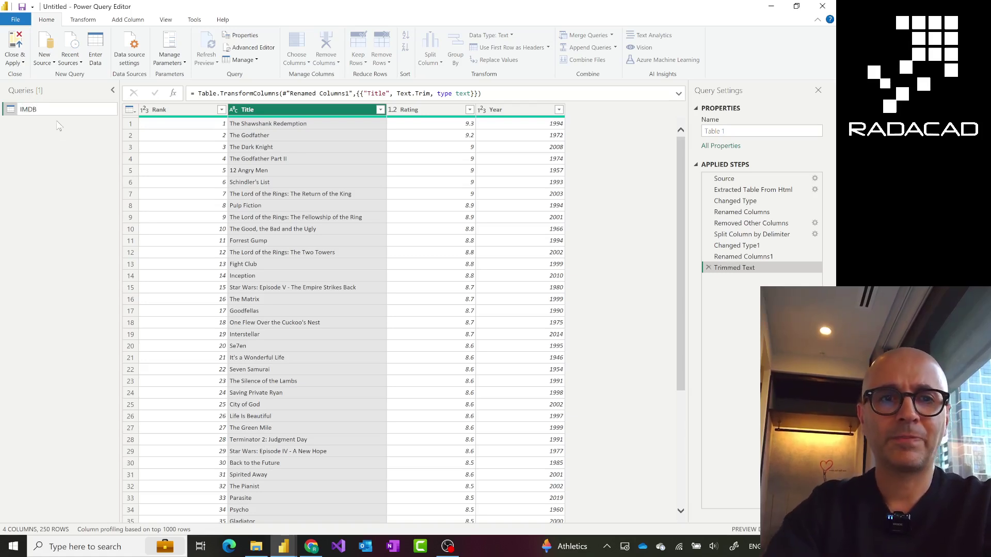
pyautogui.press('Return')
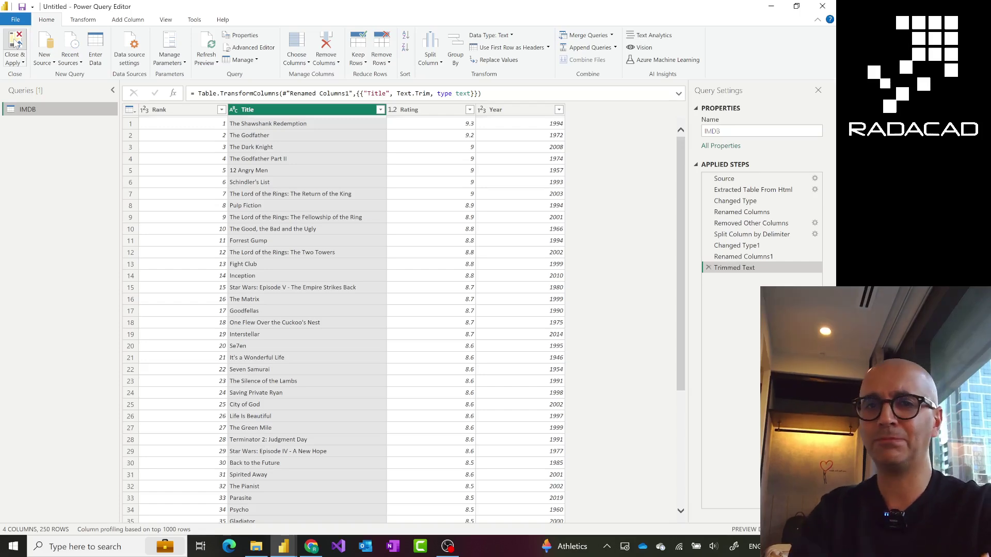
pyautogui.click(16, 45)
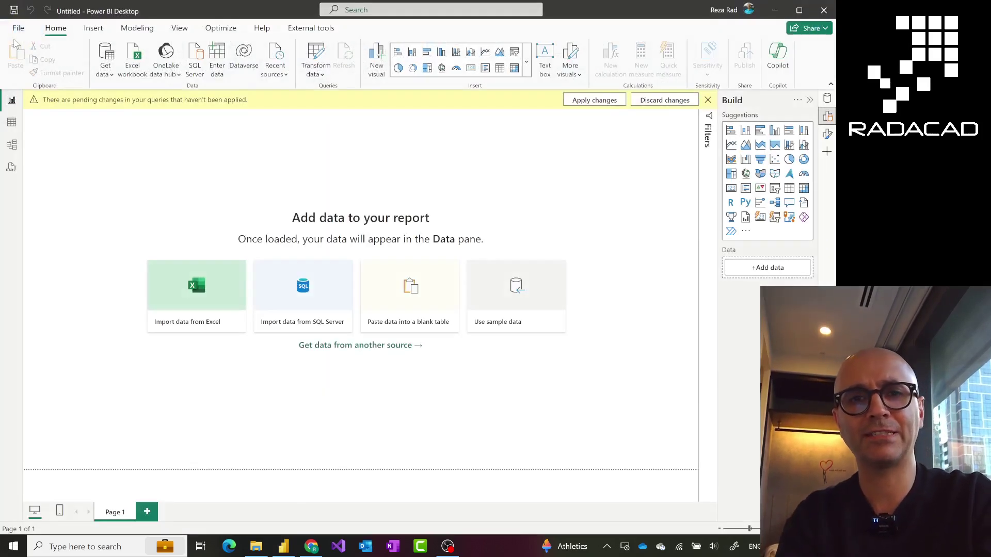
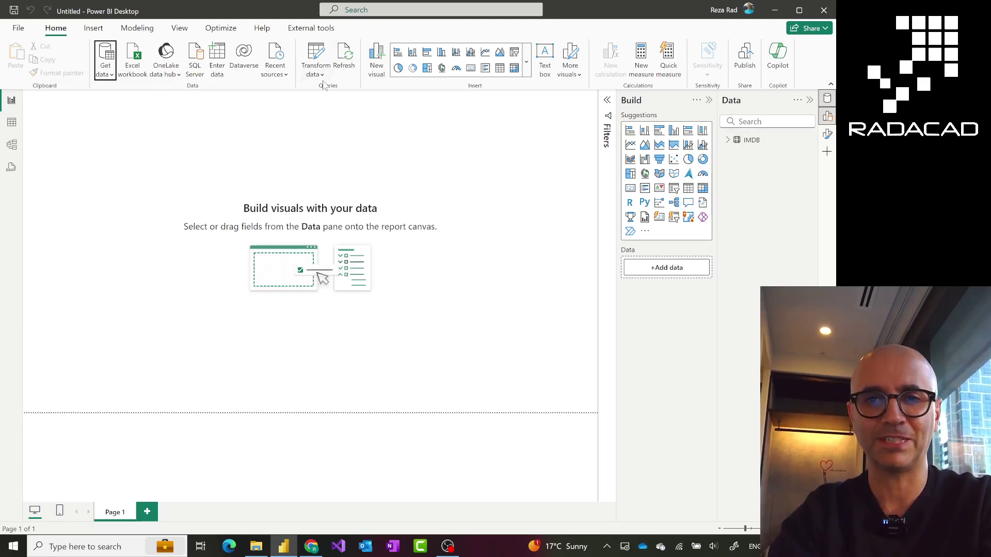
# Check the loaded IMDB table's columns in Table view and reopen the Power Query Editor from the report
pyautogui.click(12, 121)
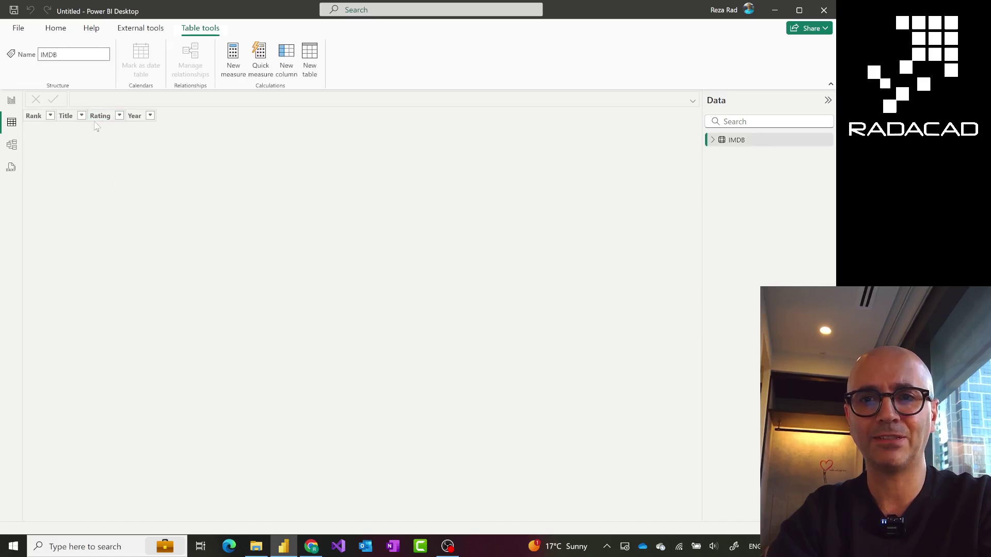
pyautogui.click(11, 100)
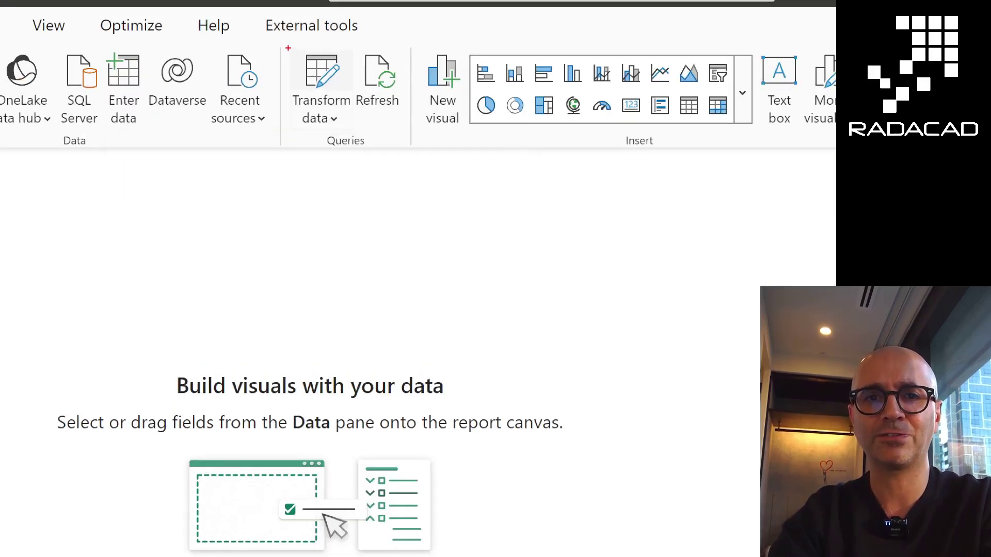
pyautogui.moveTo(288, 48); pyautogui.dragTo(349, 145)
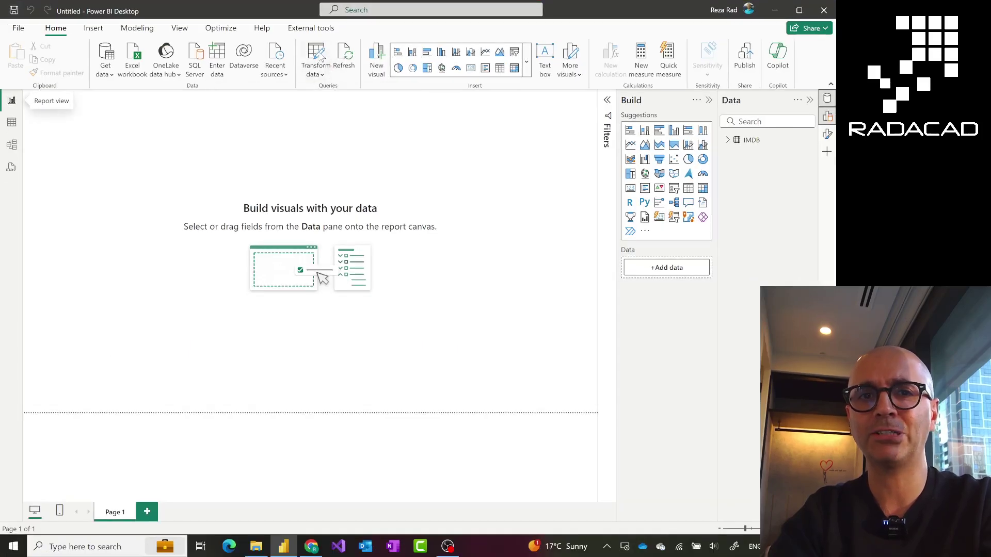
pyautogui.click(319, 55)
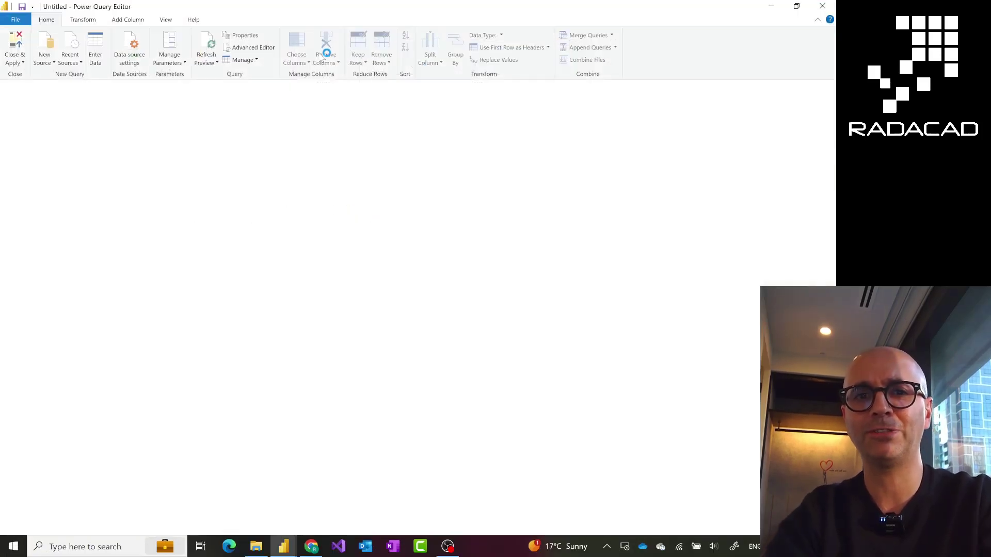